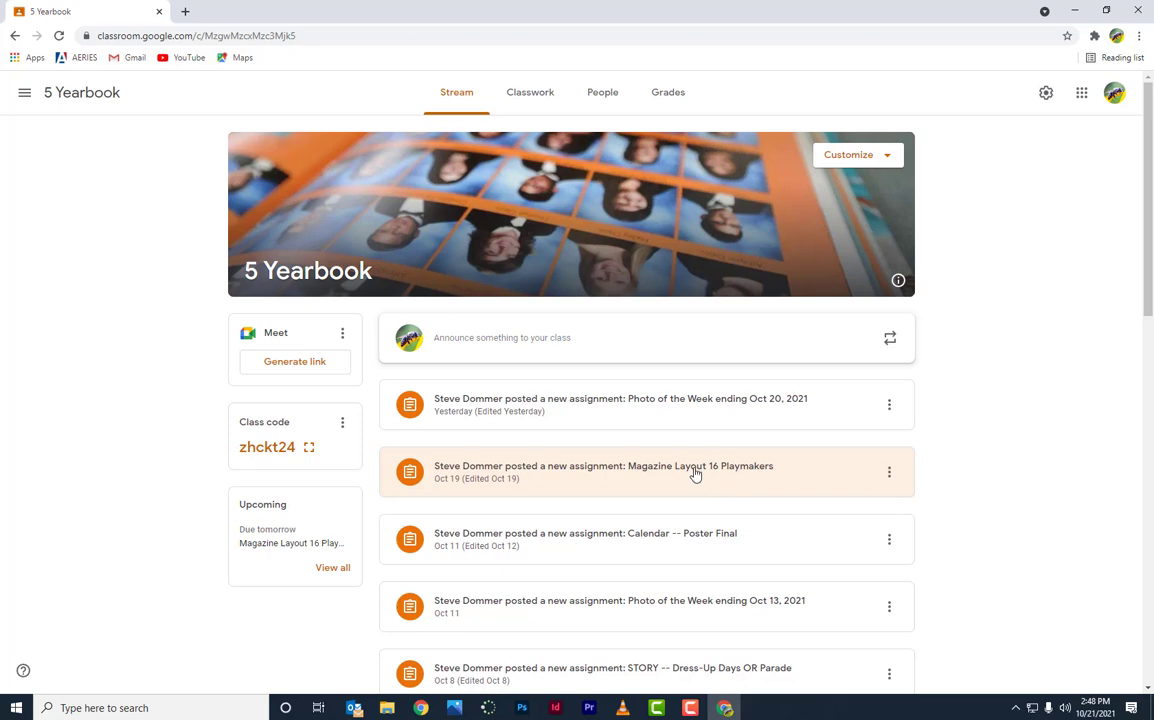
Step: Open the Magazine Layout 16 Playmakers assignment instructions and select the required folder name
left_click(697, 474)
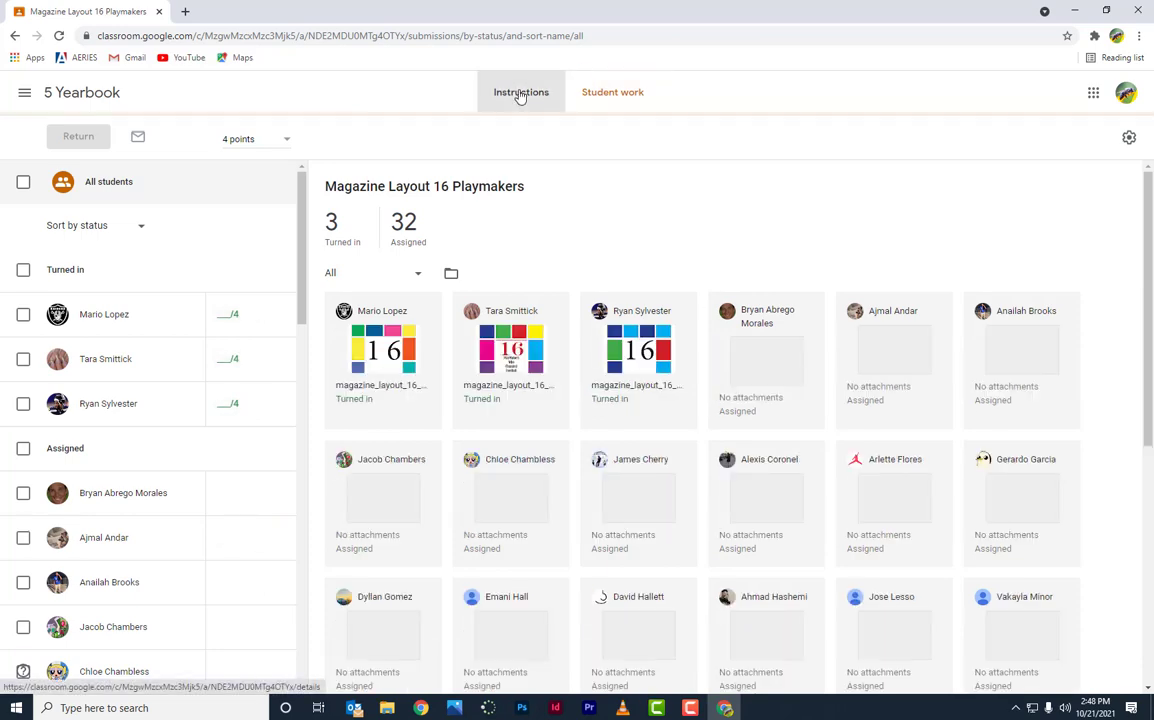
left_click(520, 93)
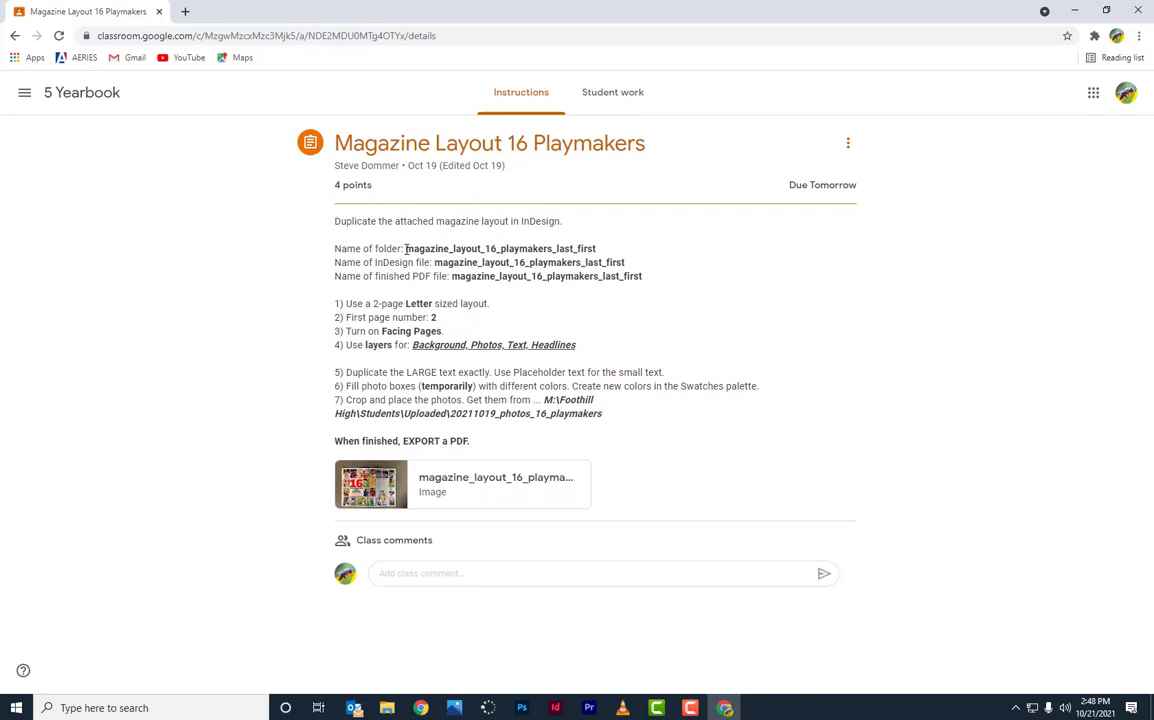
left_click_drag(404, 248, 598, 249)
key("ctrl+c")
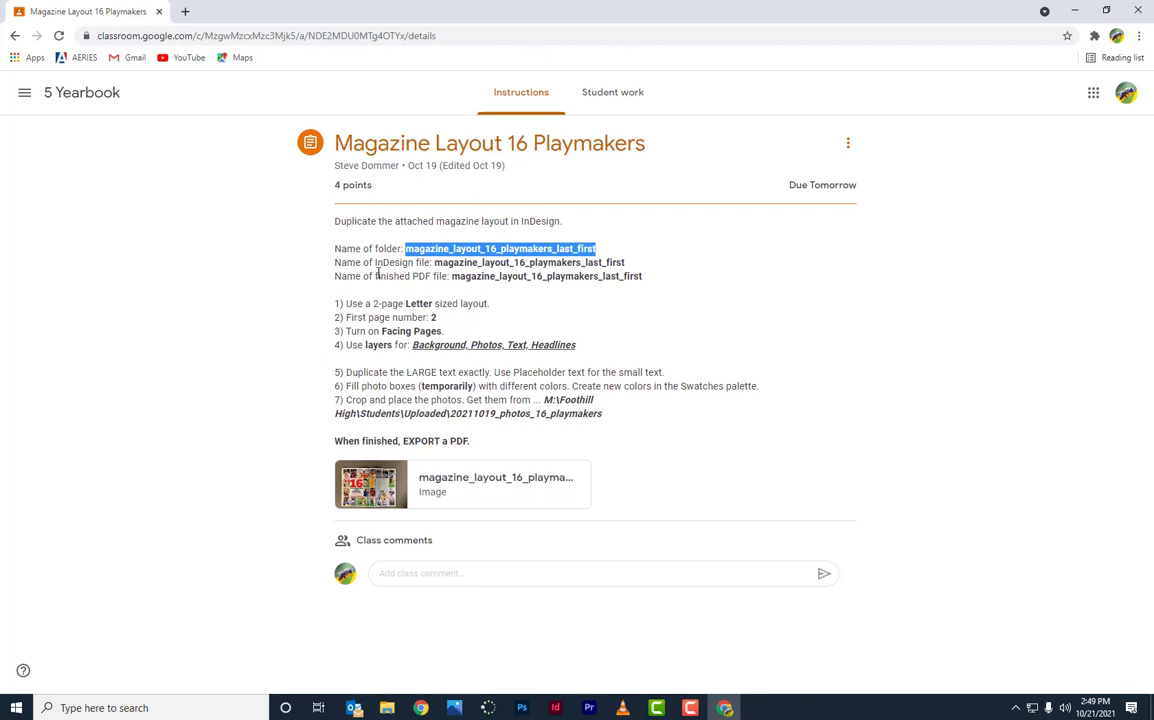
left_click(389, 708)
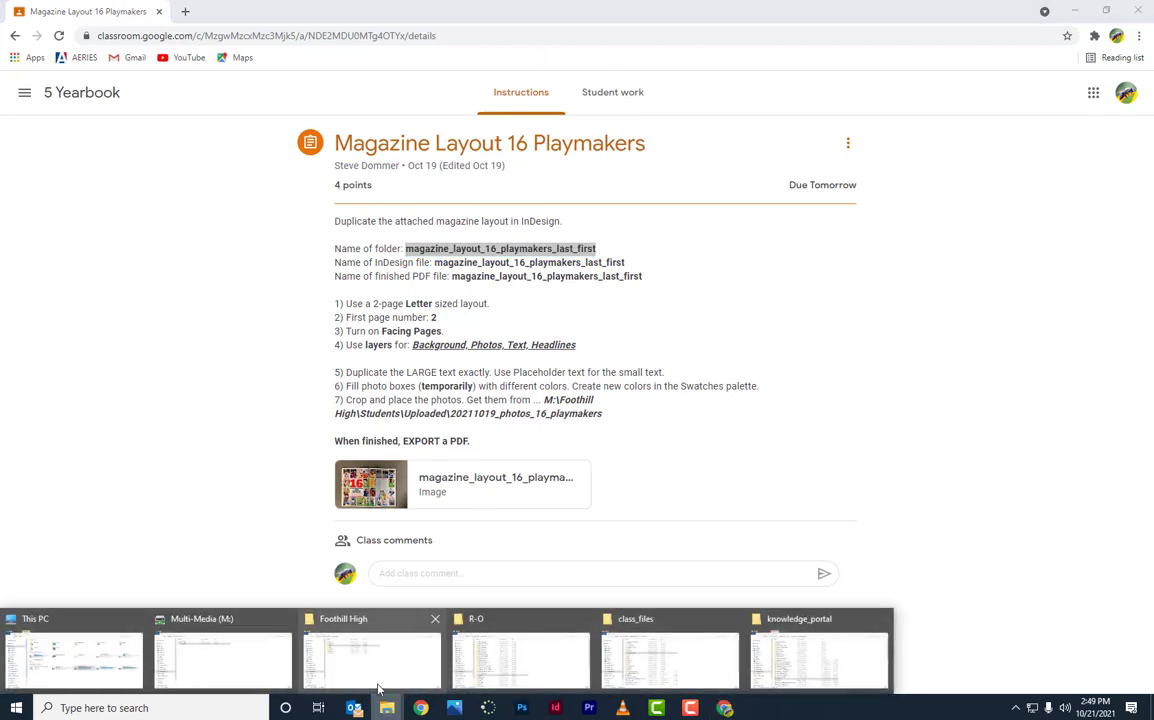
Step: Navigate File Explorer to Students > per_0_extra > the student's personal folder
left_click(360, 665)
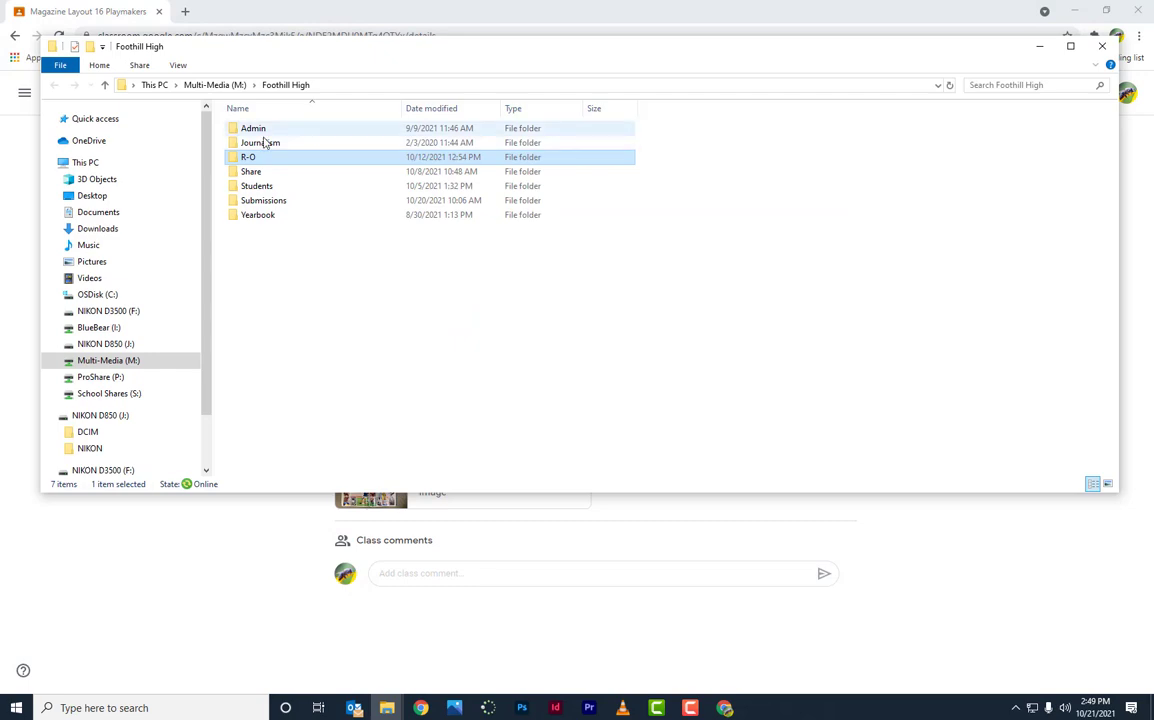
left_click(256, 187)
double_click(256, 187)
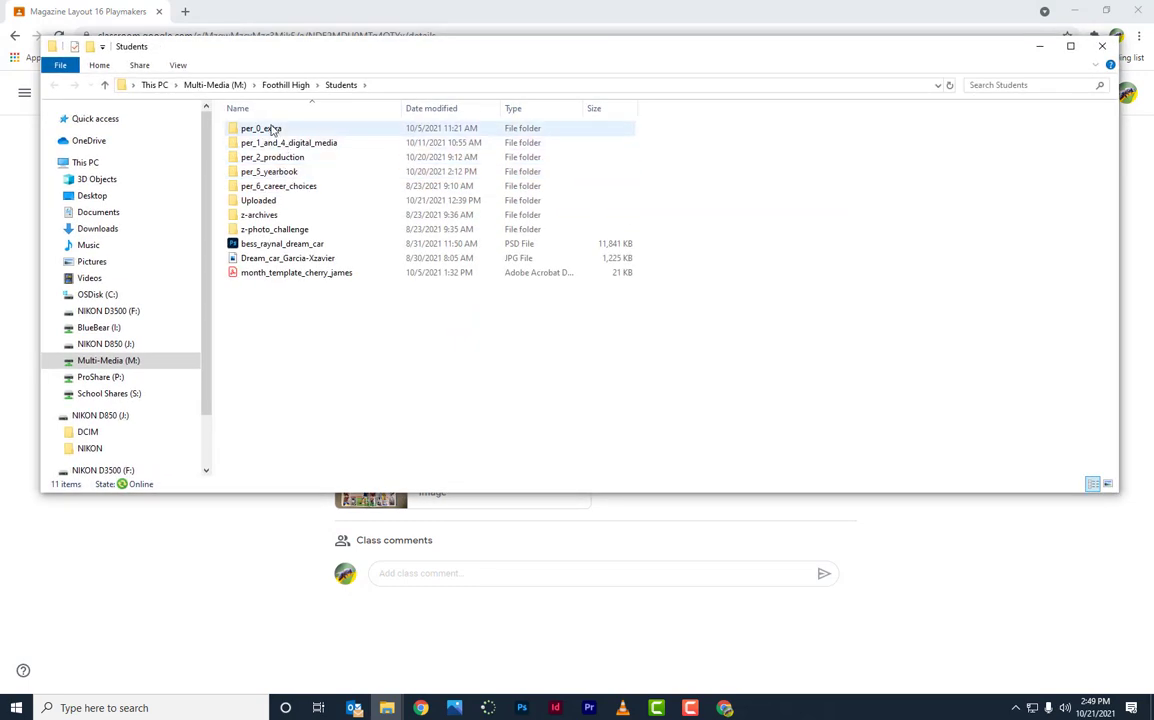
double_click(268, 130)
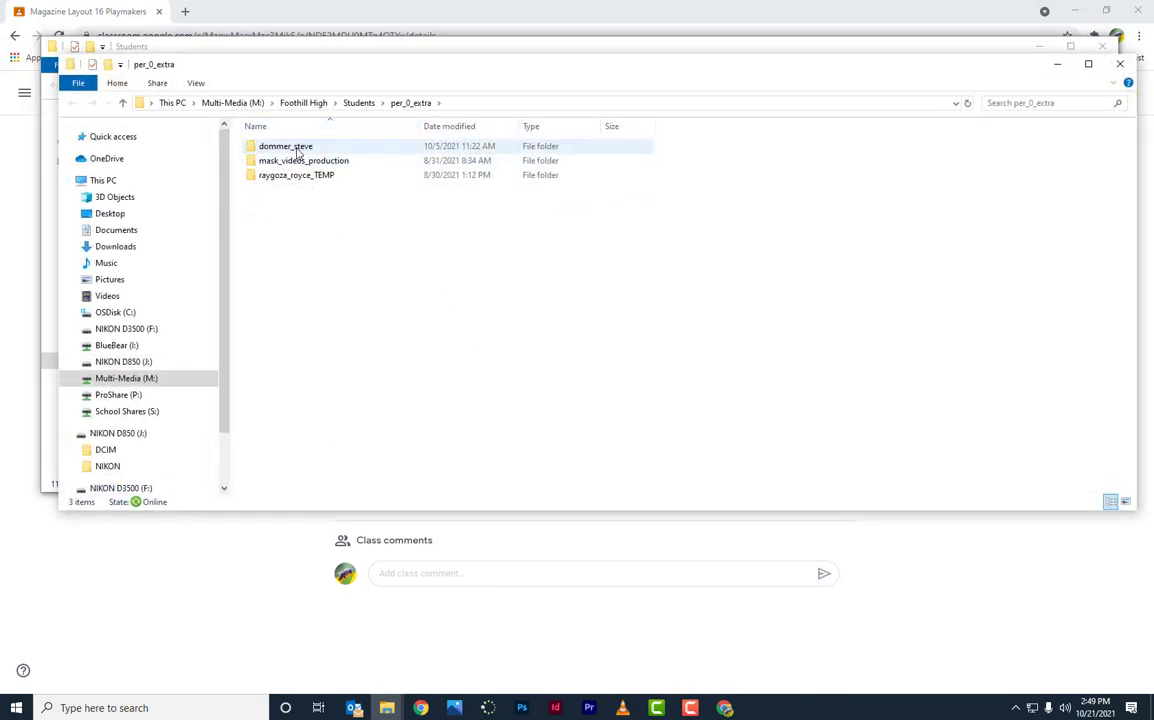
left_click(306, 148)
double_click(307, 150)
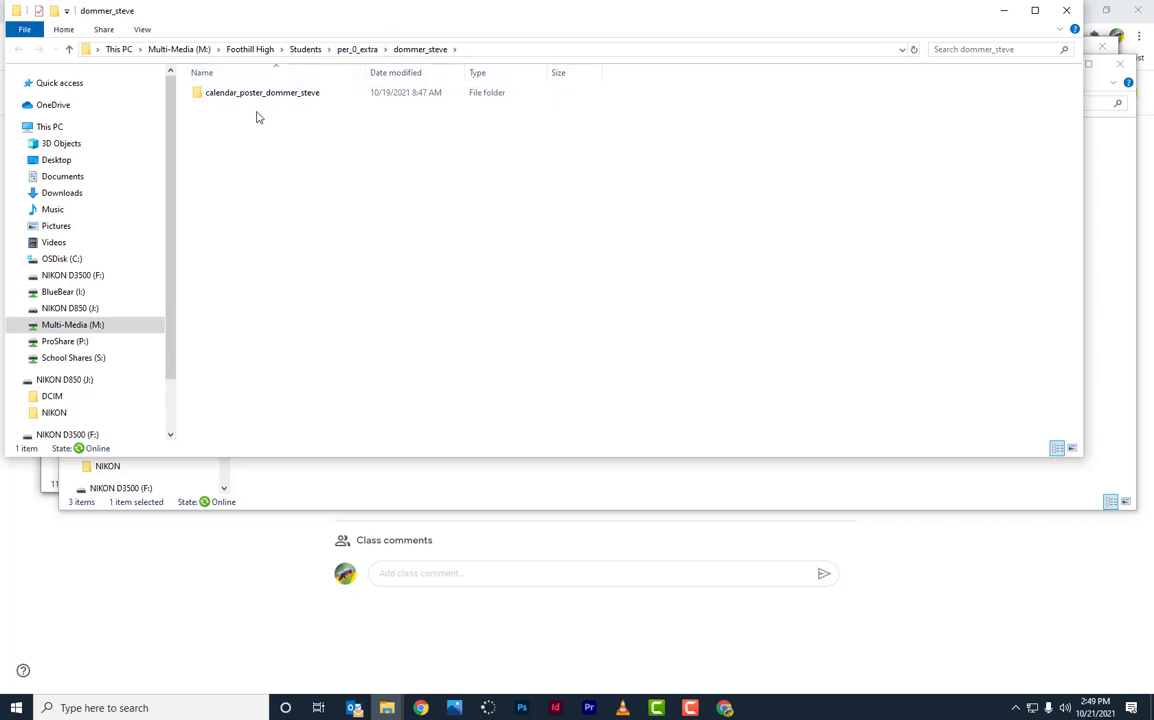
Step: Create a folder named magazine_layout_16_playmakers followed by the student's last and first name
right_click(309, 135)
mouse_move(400, 281)
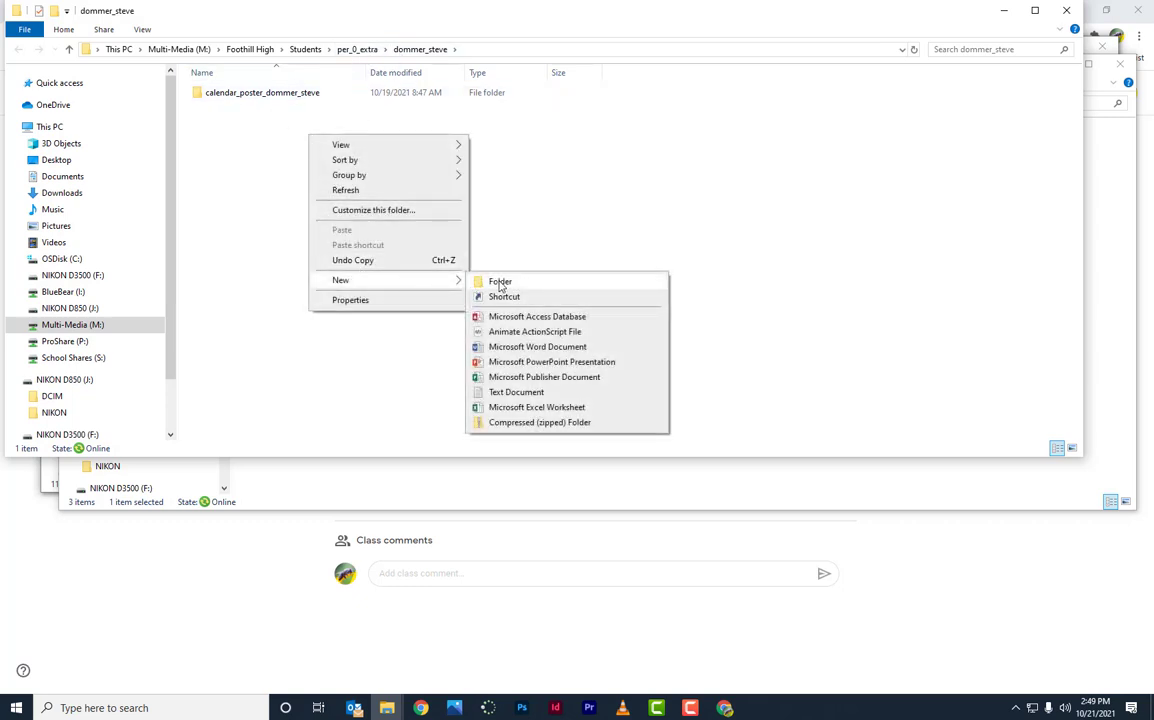
left_click(500, 284)
key("ctrl+v")
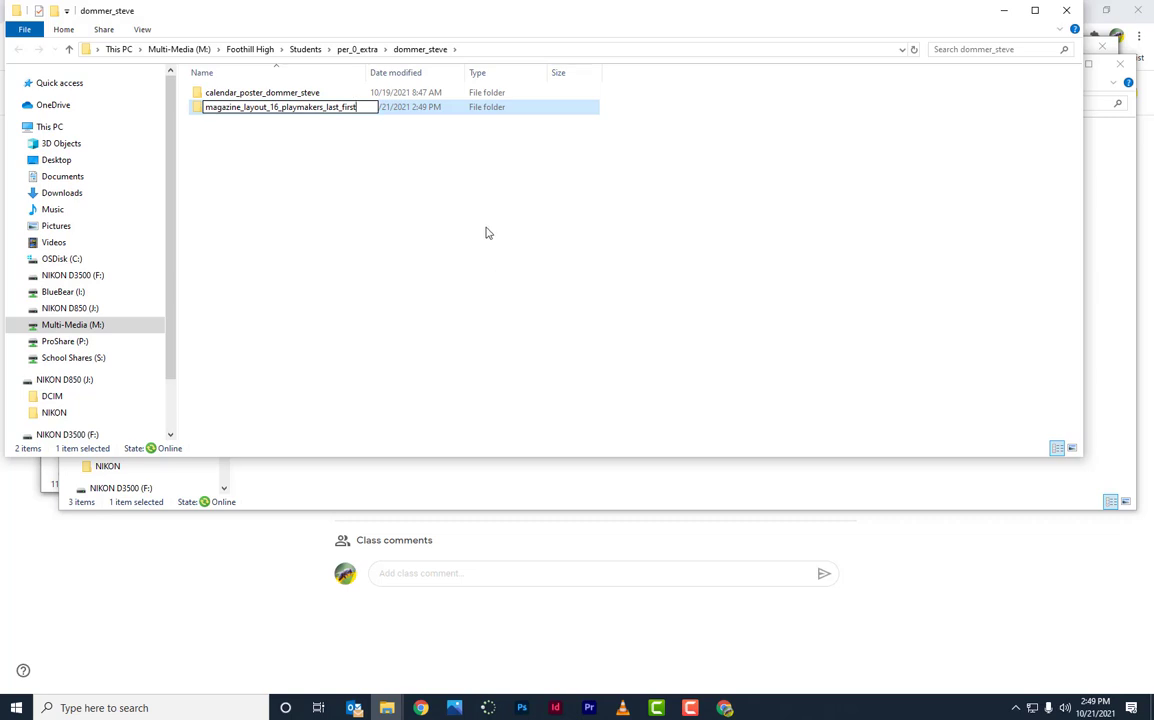
key("BackSpace")
key("BackSpace")
key("BackSpace")
key("BackSpace")
key("BackSpace")
key("BackSpace")
key("BackSpace")
key("BackSpace")
key("BackSpace")
key("BackSpace")
type("dommer")
key("BackSpace")
key("BackSpace")
key("BackSpace")
key("BackSpace")
key("BackSpace")
key("BackSpace")
key("Return")
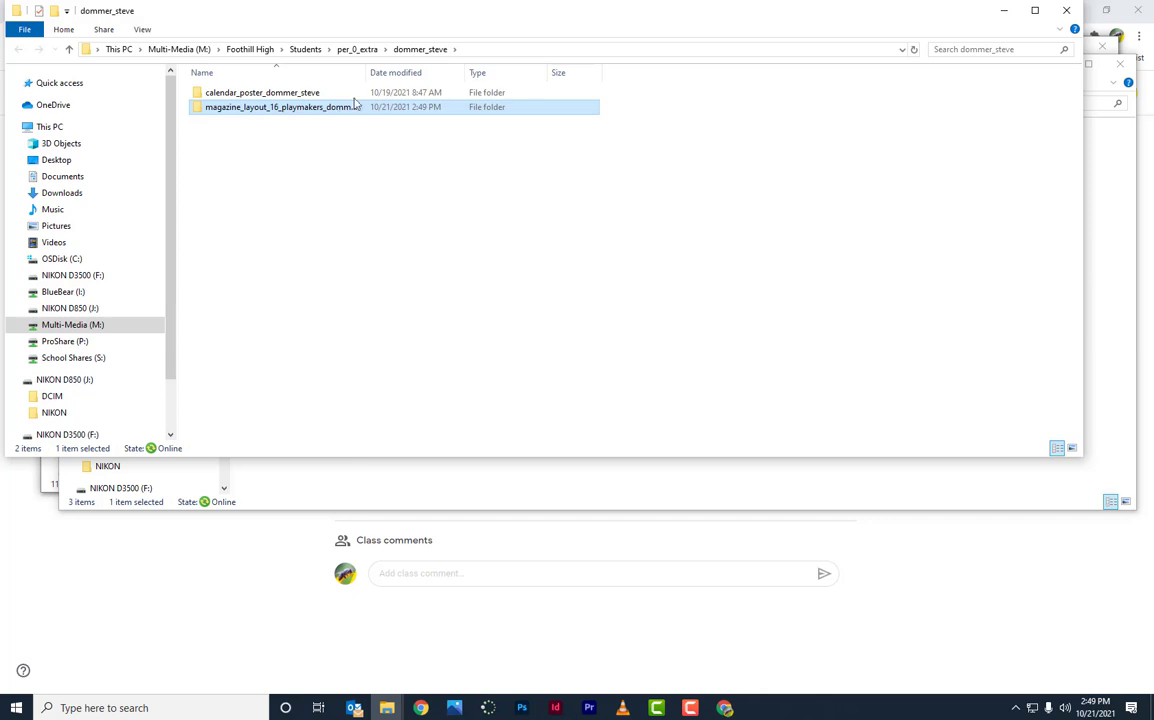
left_click_drag(366, 73, 434, 74)
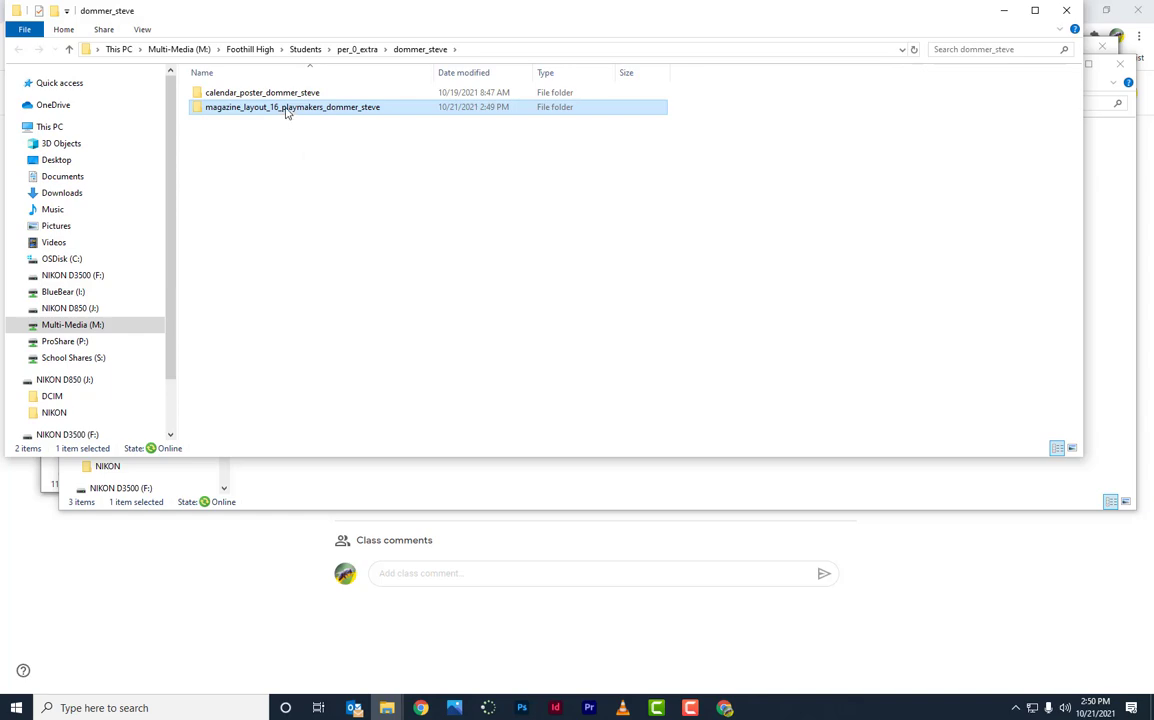
left_click(258, 577)
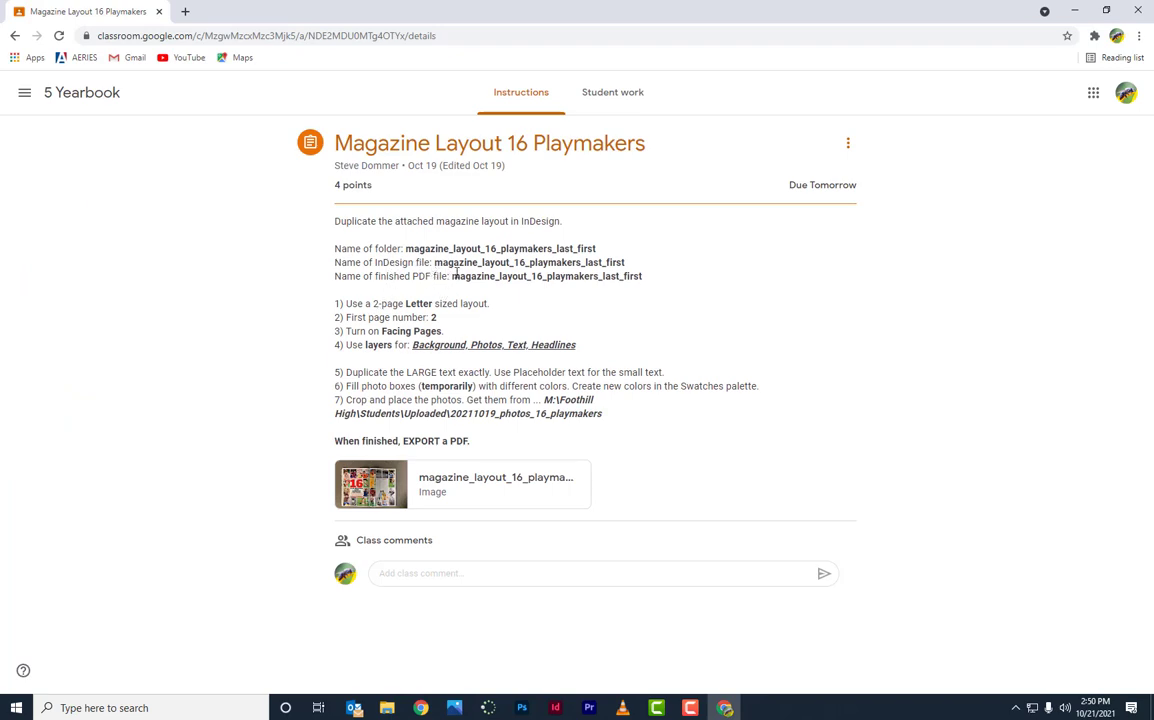
Step: Preview the attached magazine_layout_16_playmakers.jpg reference spread, then bring InDesign forward
left_click(377, 493)
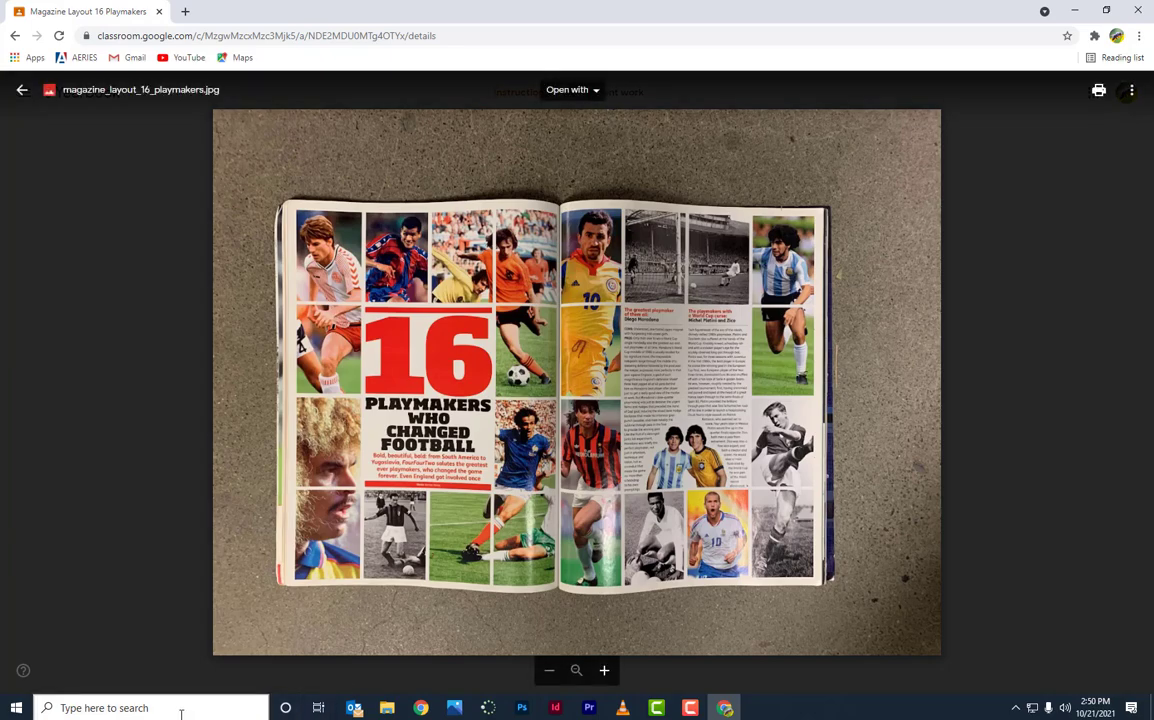
left_click(554, 708)
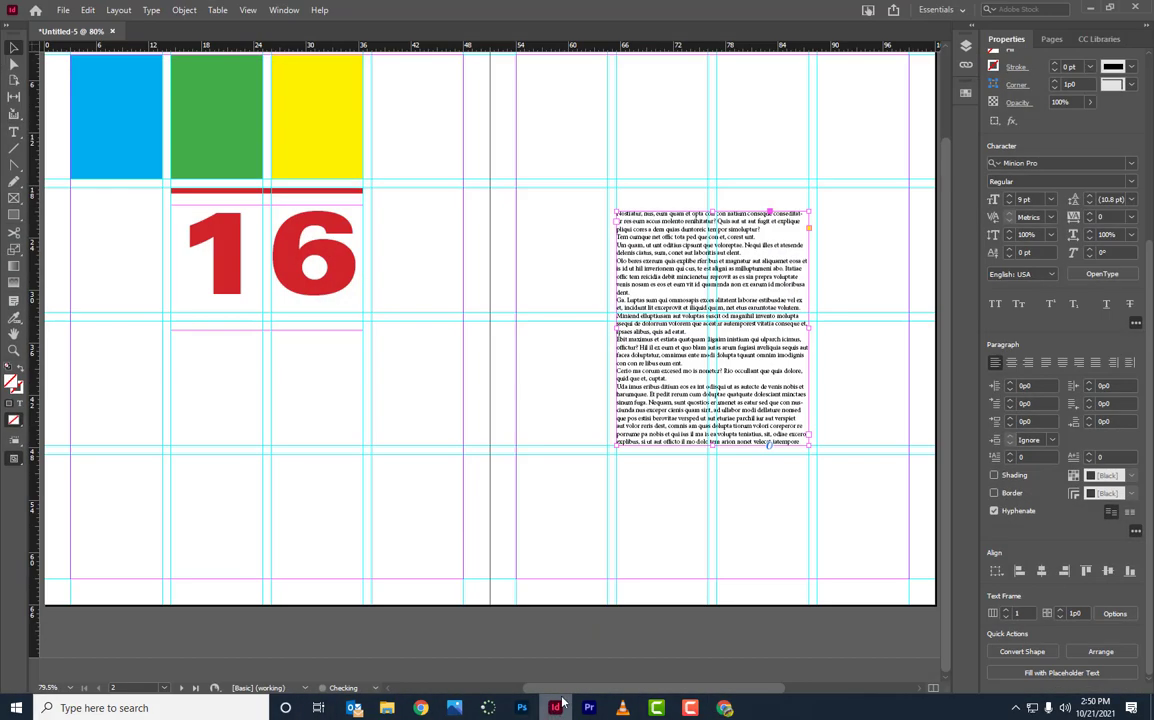
Step: Close Untitled-5 unsaved; create a 2-page facing Letter document starting at page 2
left_click(112, 31)
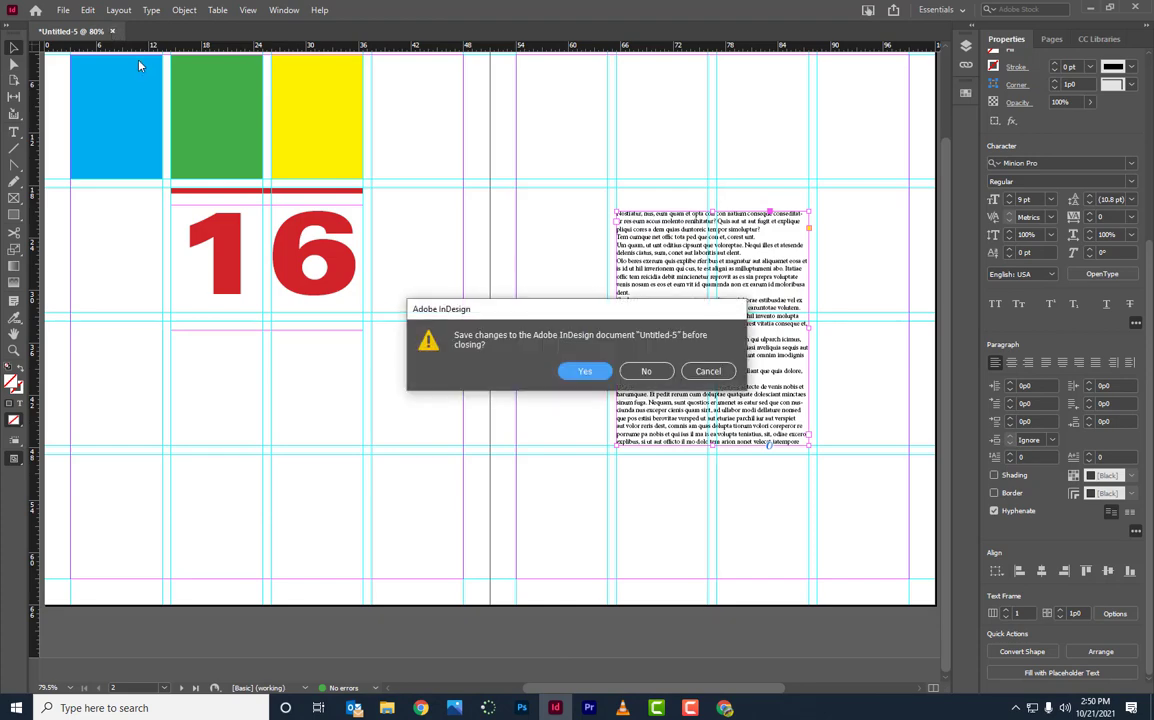
left_click(651, 372)
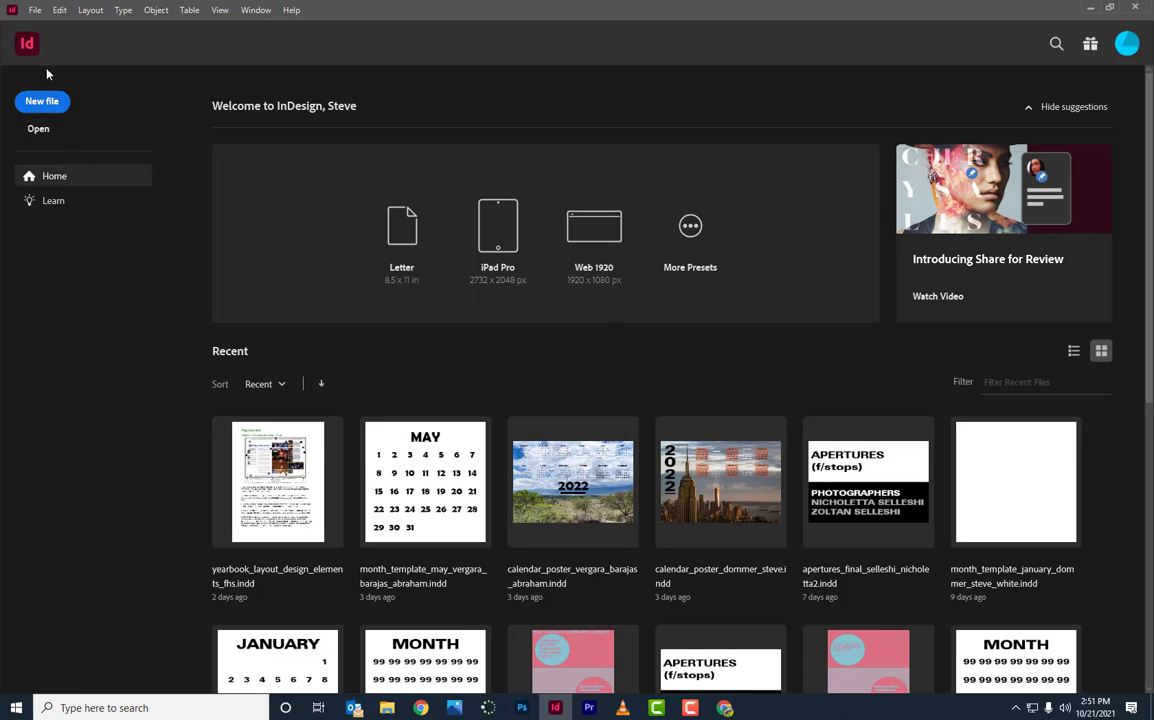
left_click(43, 104)
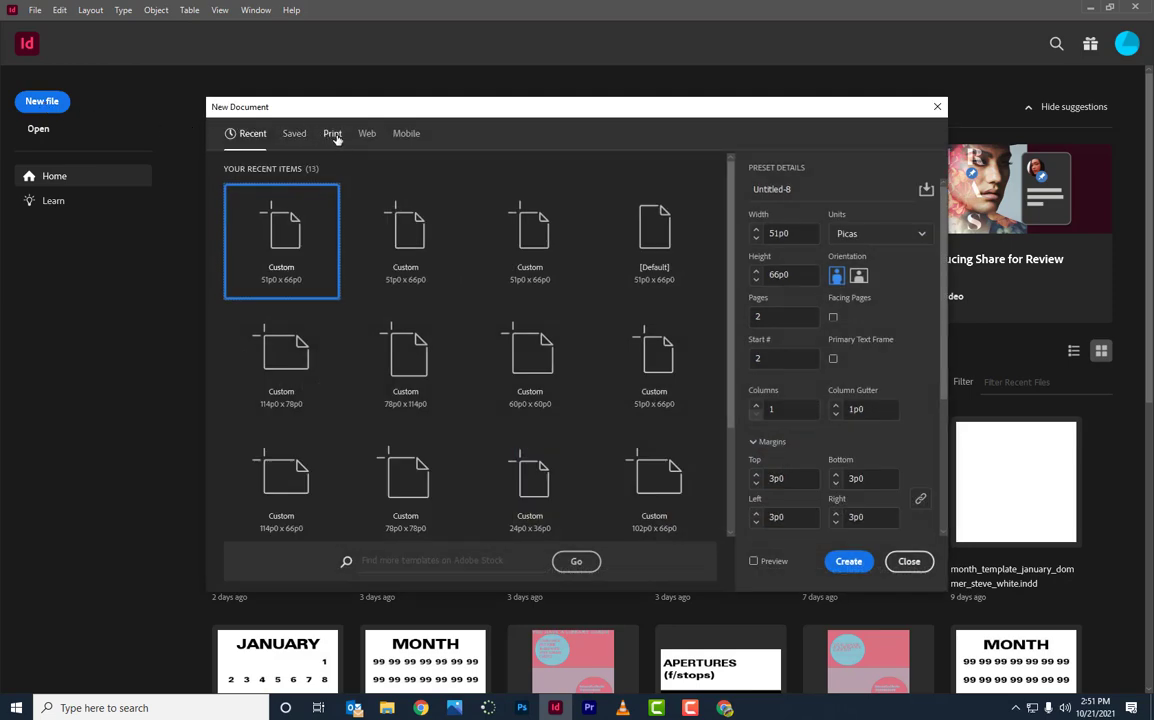
left_click(333, 134)
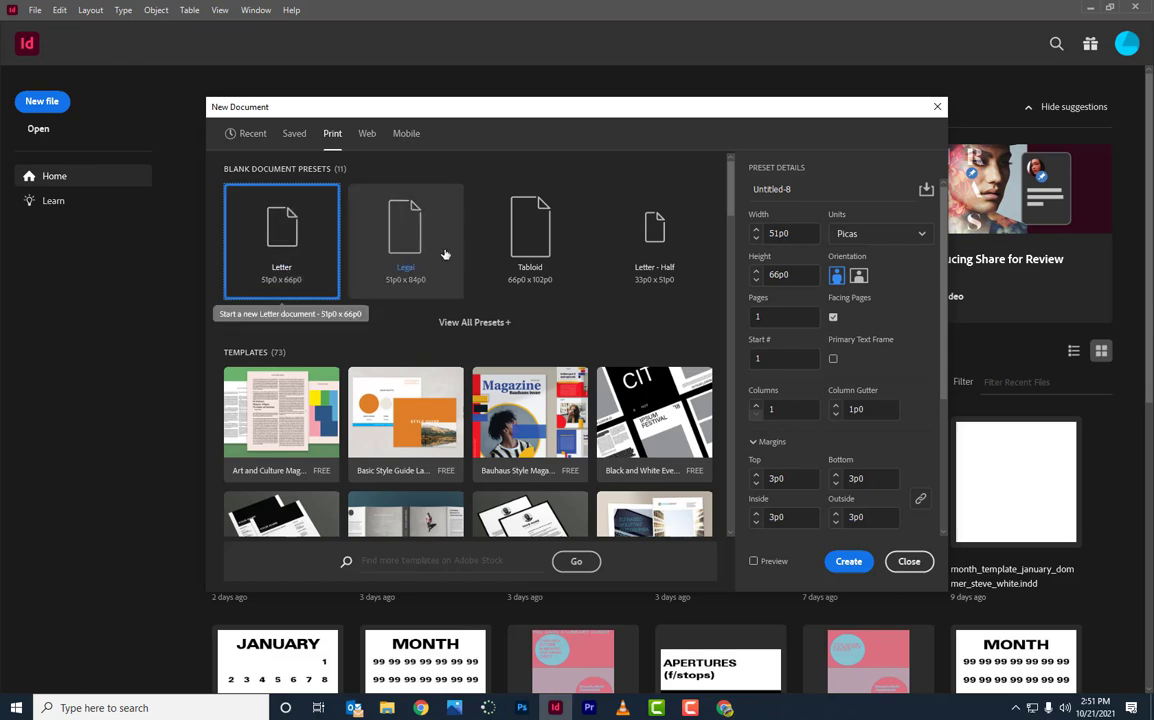
left_click(771, 316)
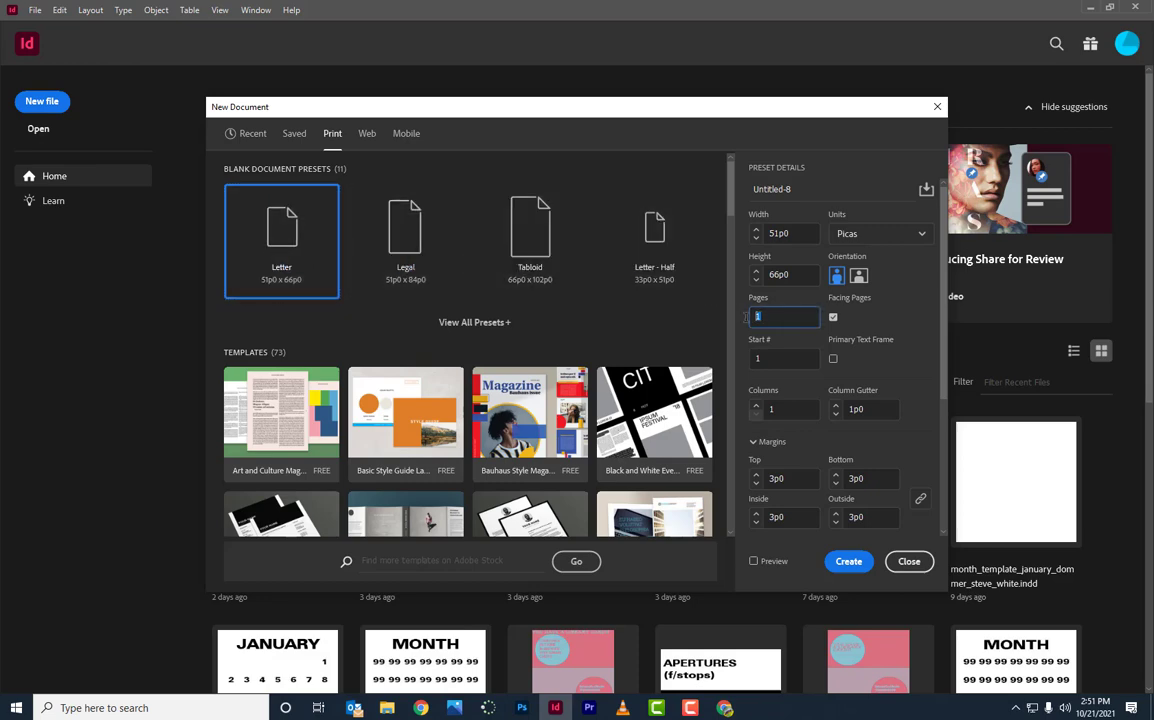
type("2")
left_click(776, 358)
left_click_drag(776, 358, 743, 358)
type("2")
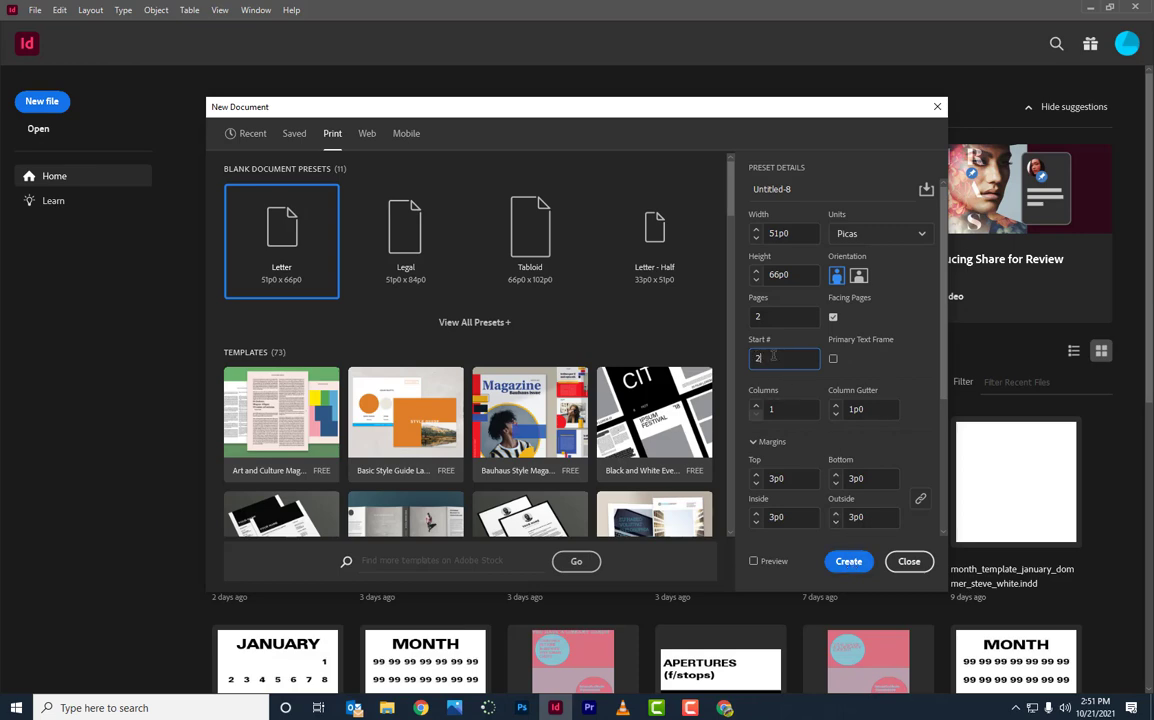
left_click(848, 562)
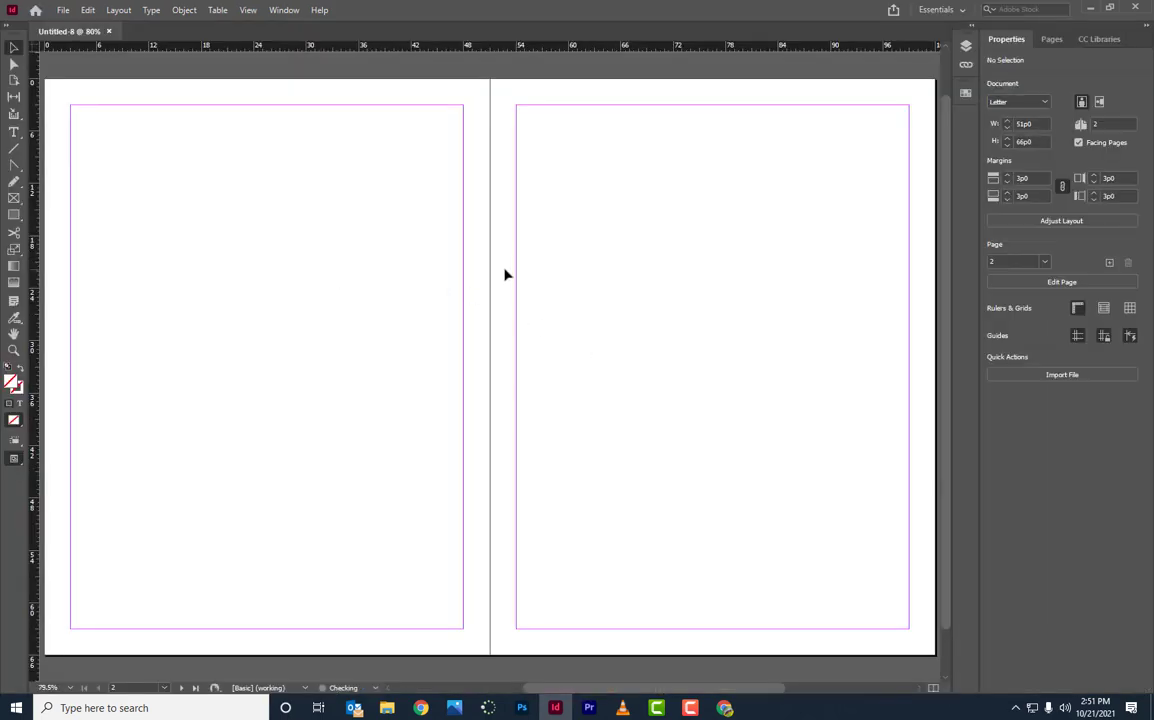
Step: Create a second 2-page facing Letter document, Untitled-9, from File > New
key("ctrl+minus")
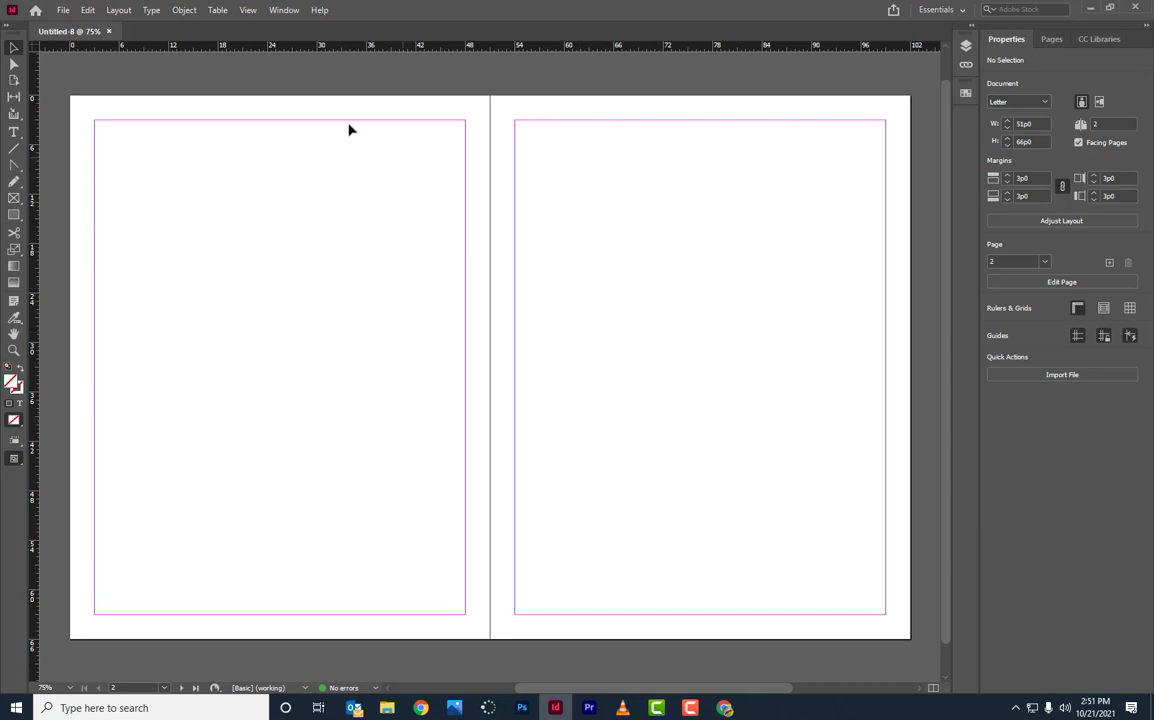
left_click(63, 11)
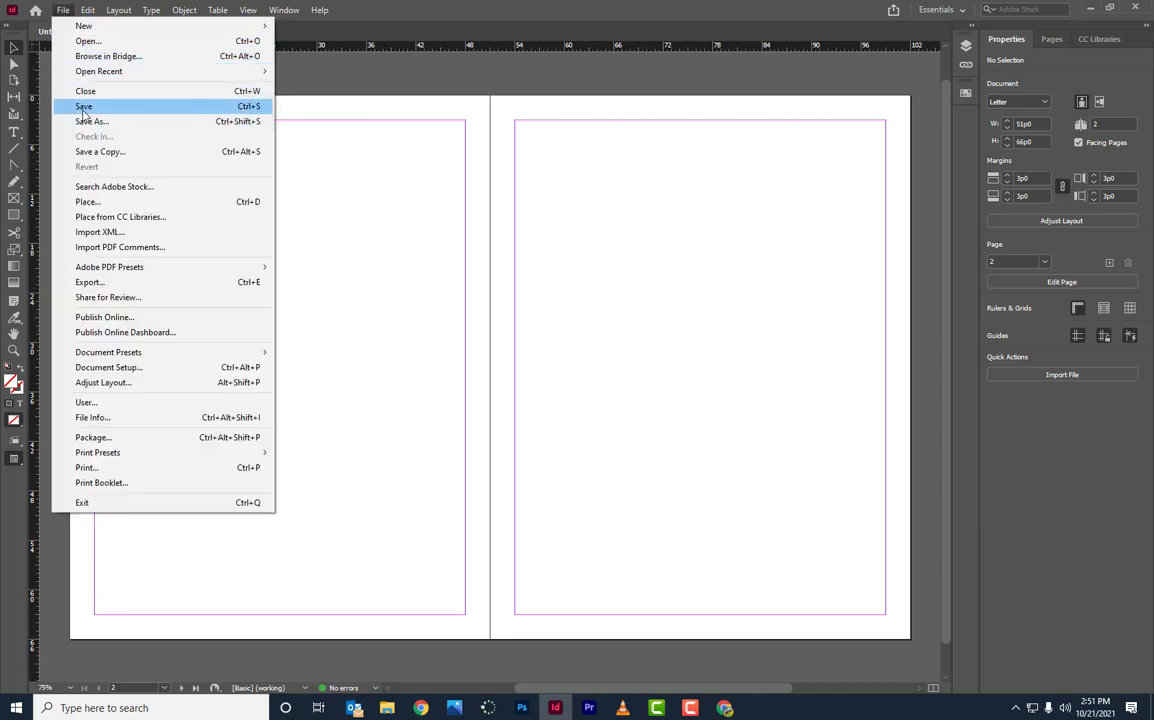
mouse_move(84, 26)
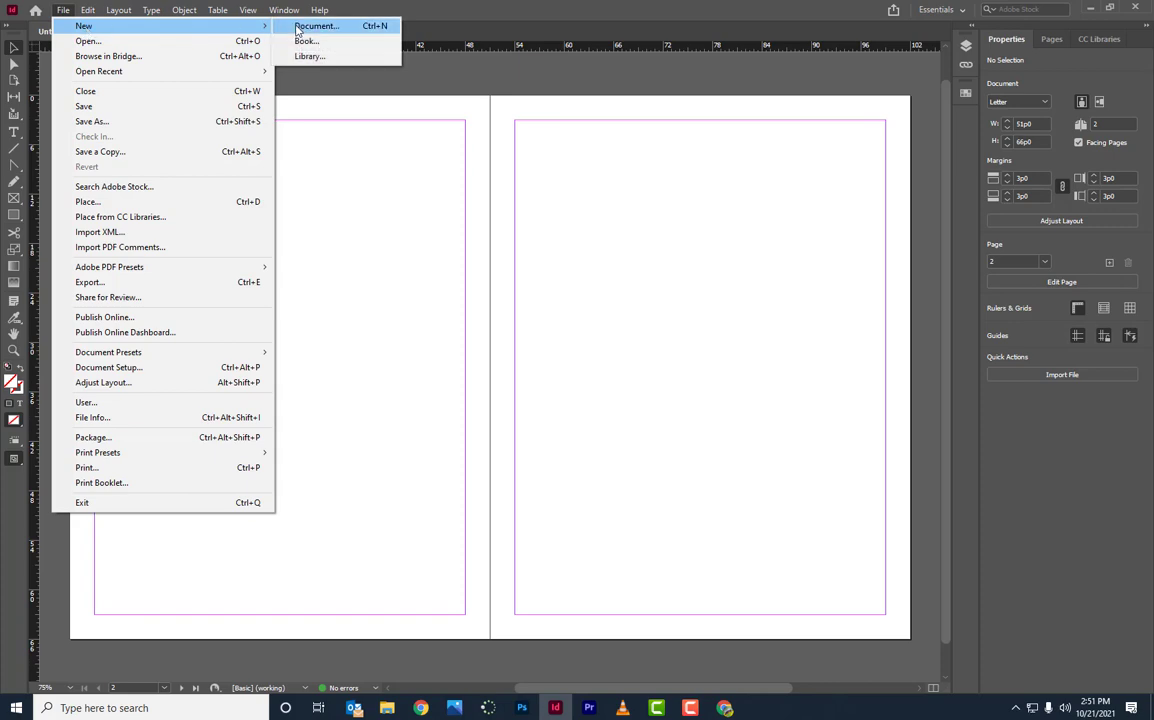
left_click(312, 26)
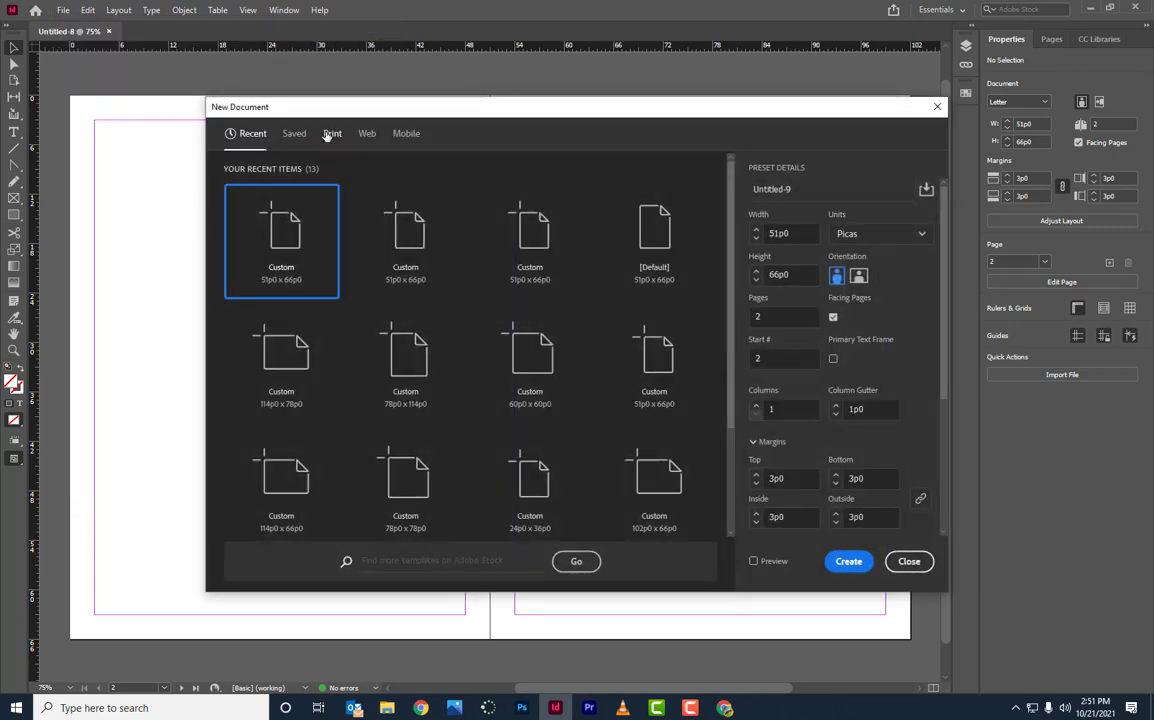
left_click(331, 135)
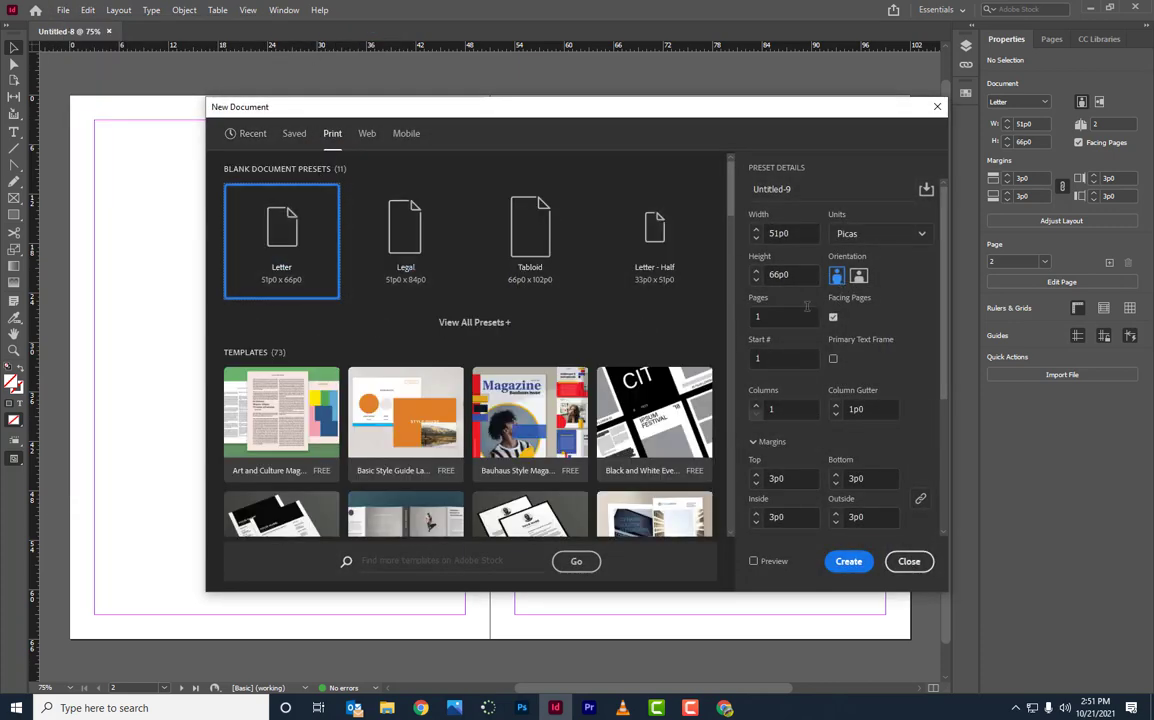
double_click(783, 316)
type("2")
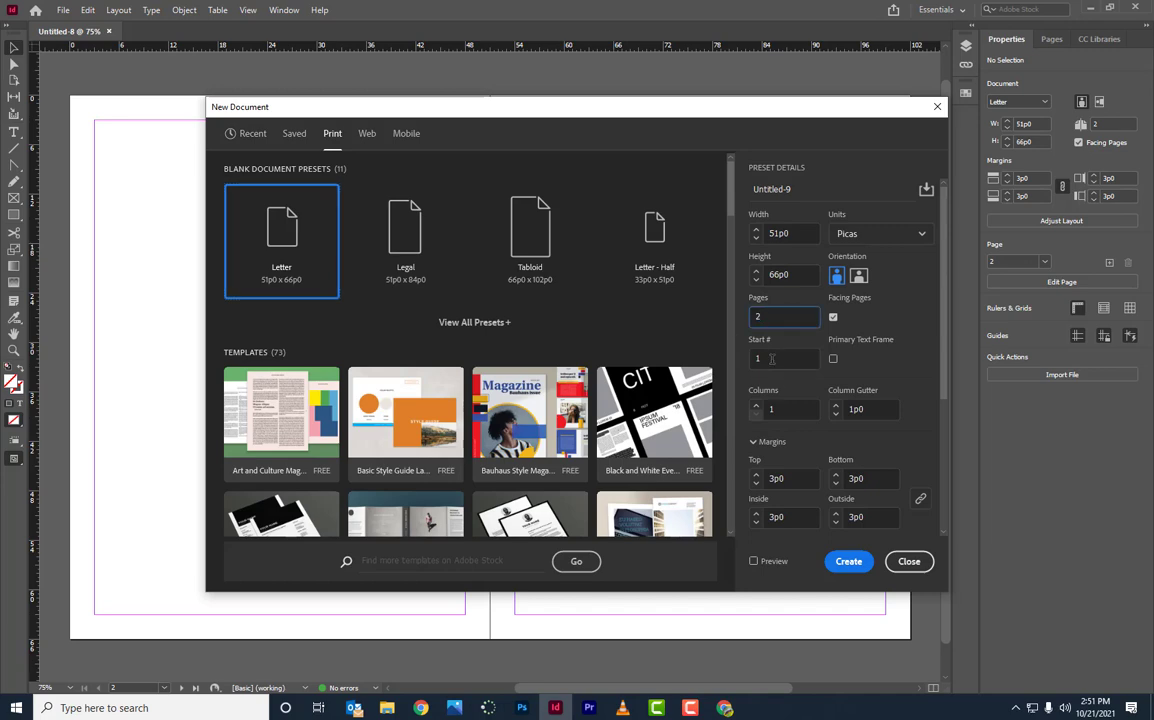
left_click(849, 562)
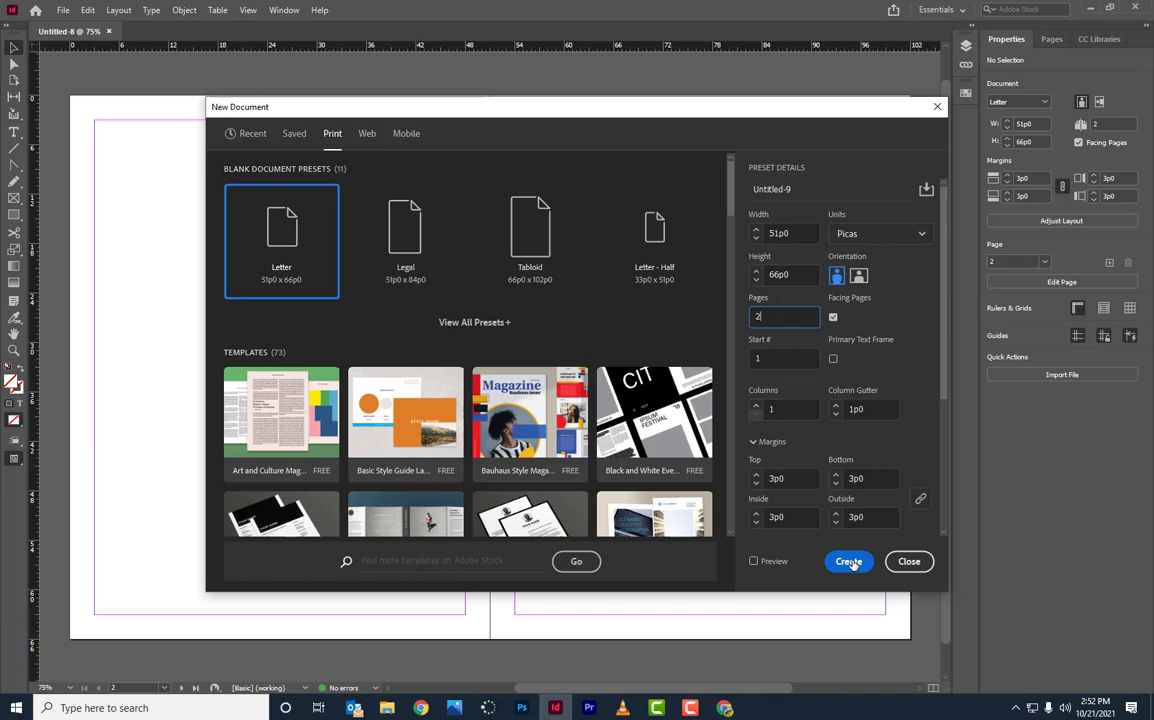
left_click(849, 562)
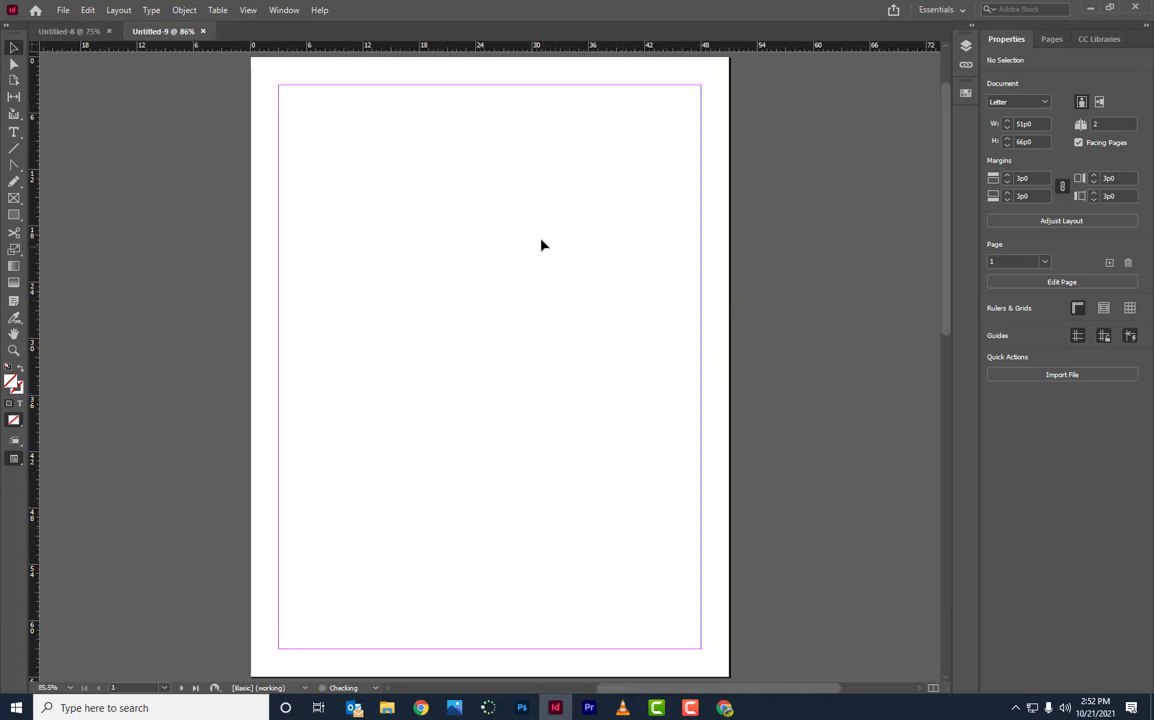
Step: Compare Untitled-9 with Untitled-8, fit Untitled-8's spread in the window, and close Untitled-9
left_click_drag(945, 236, 945, 387)
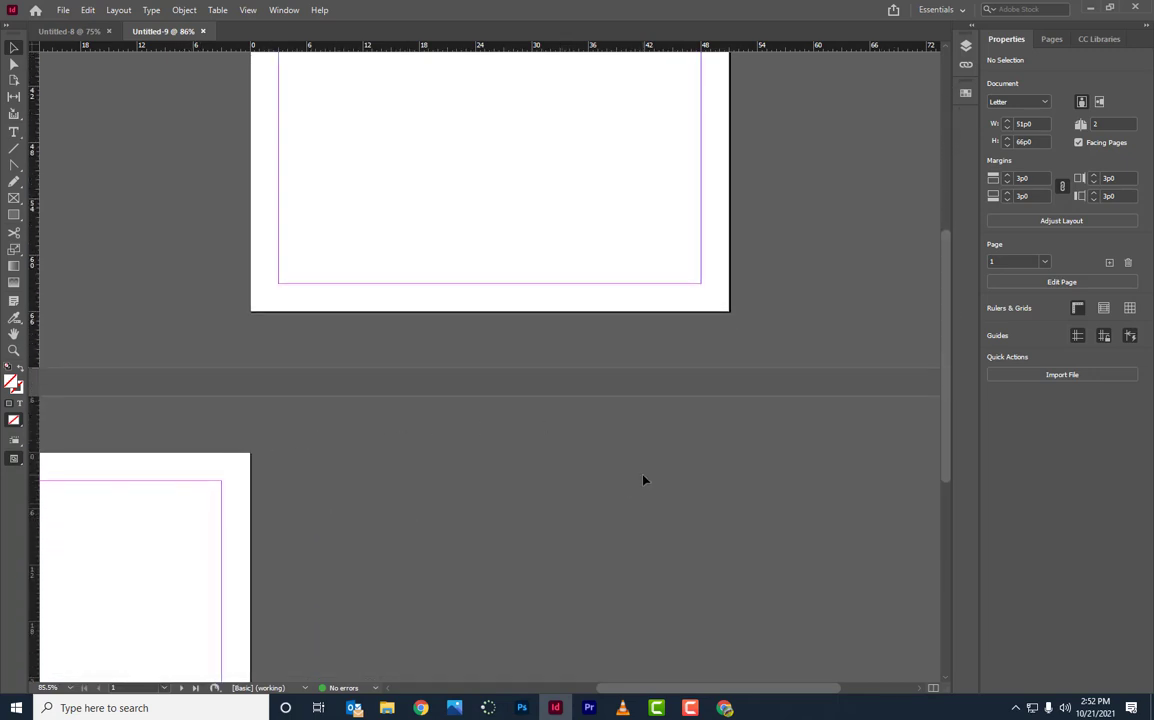
key("ctrl+minus")
key("ctrl+minus")
key("ctrl+minus")
key("ctrl+minus")
key("ctrl+minus")
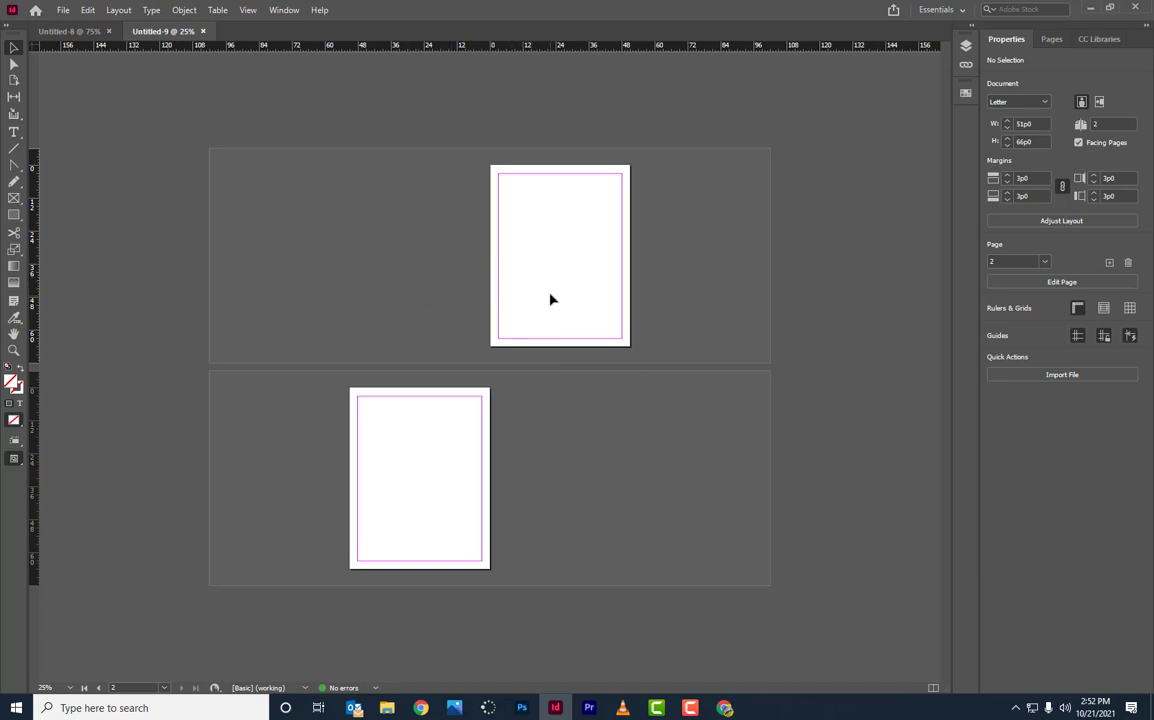
key("ctrl+Tab")
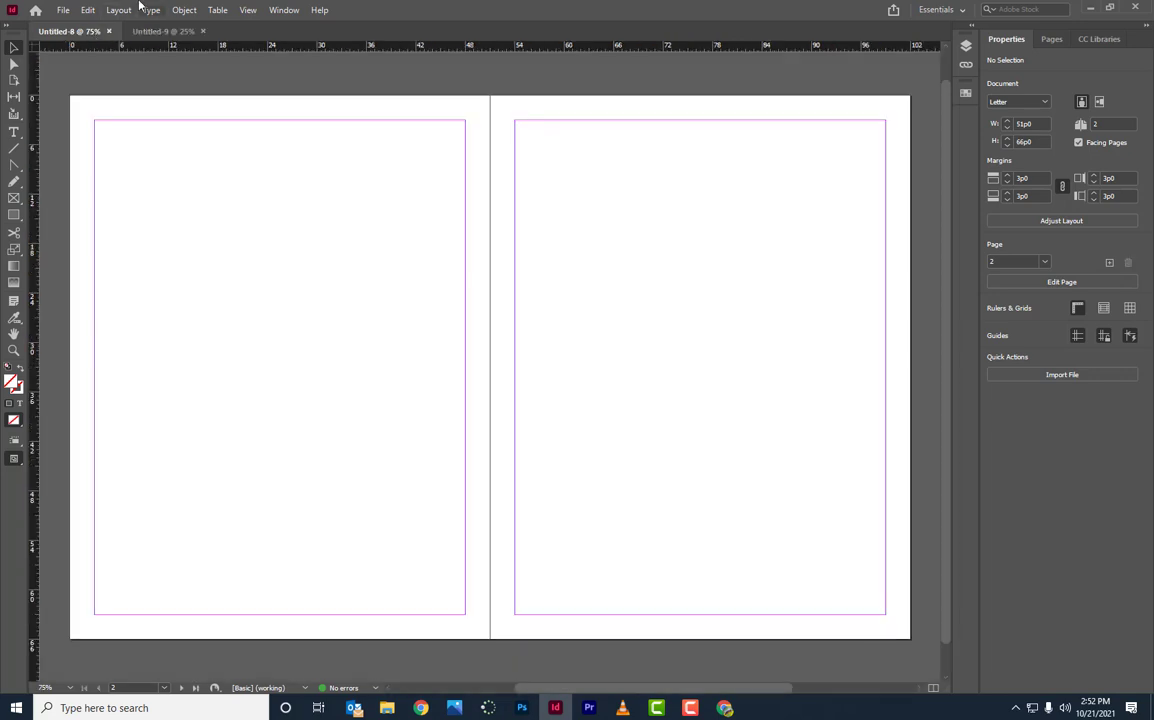
key("ctrl+minus")
key("ctrl+minus")
key("ctrl+minus")
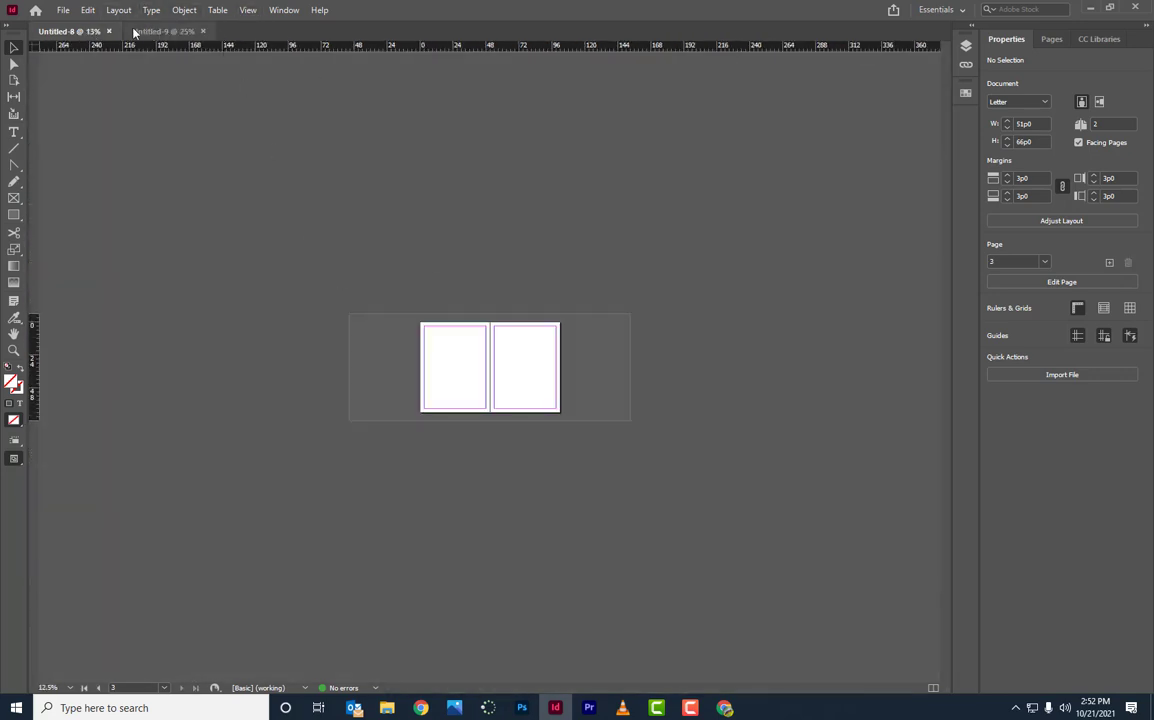
key("ctrl+alt+0")
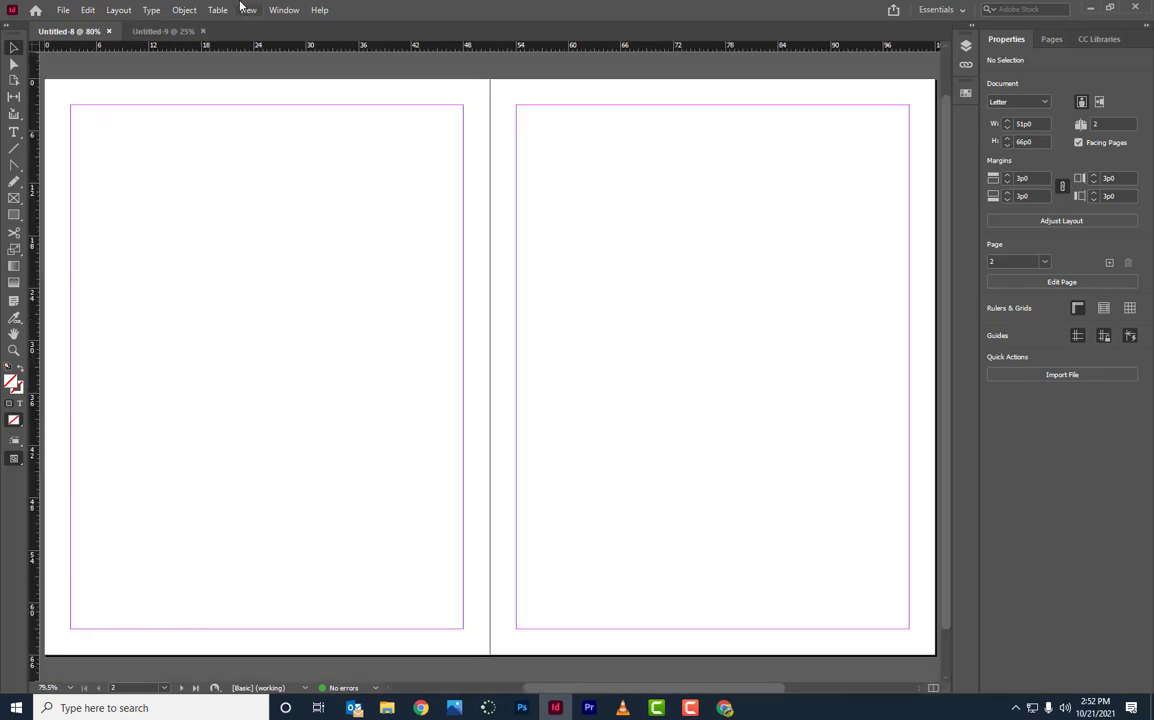
left_click(164, 33)
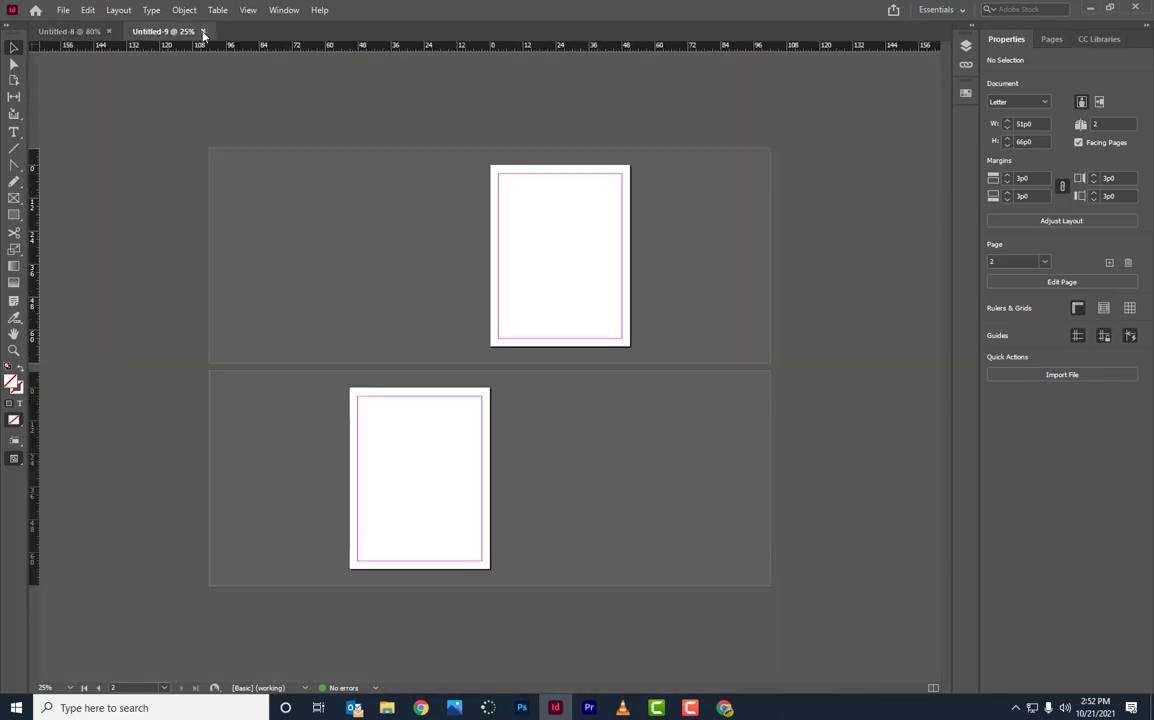
left_click(202, 31)
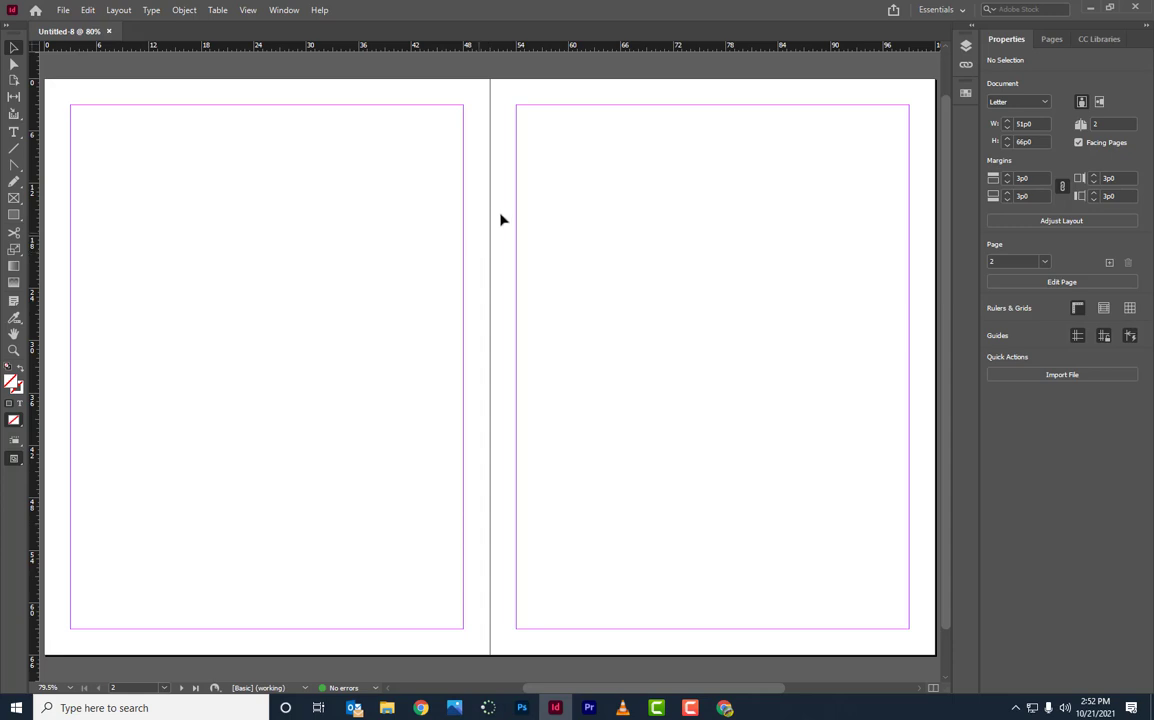
Step: Add a 4-row by 4-column guide grid with 1p0 gutters, fitted to the margins
left_click(118, 10)
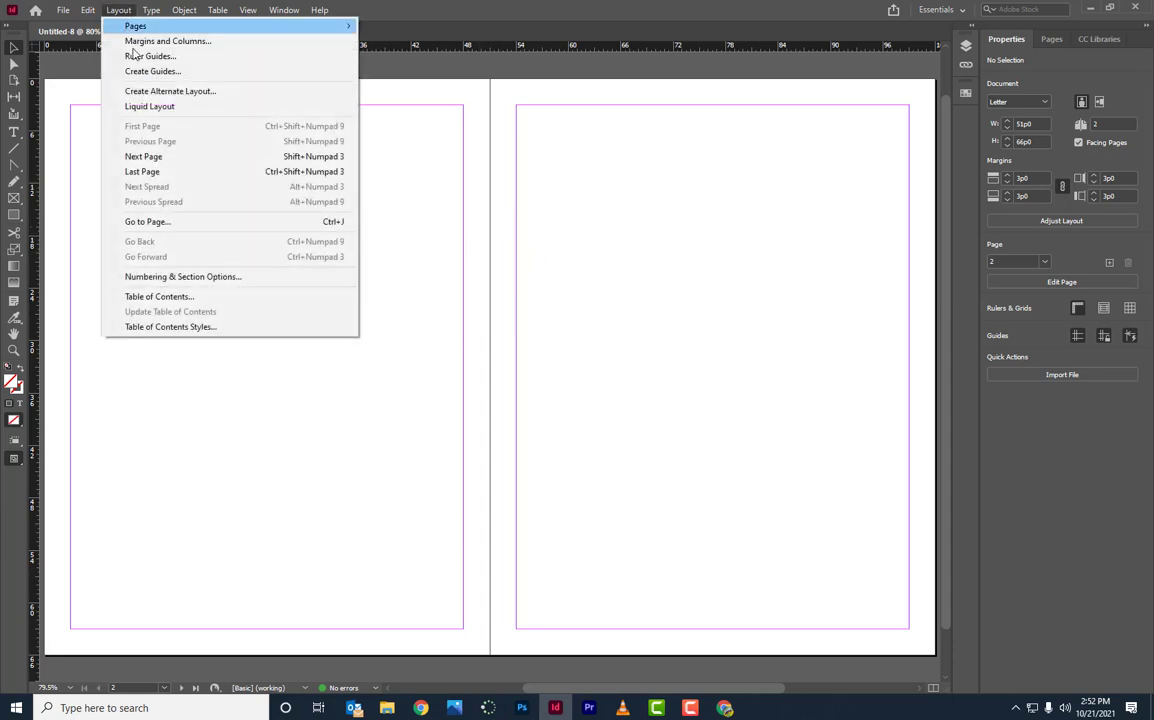
left_click(141, 72)
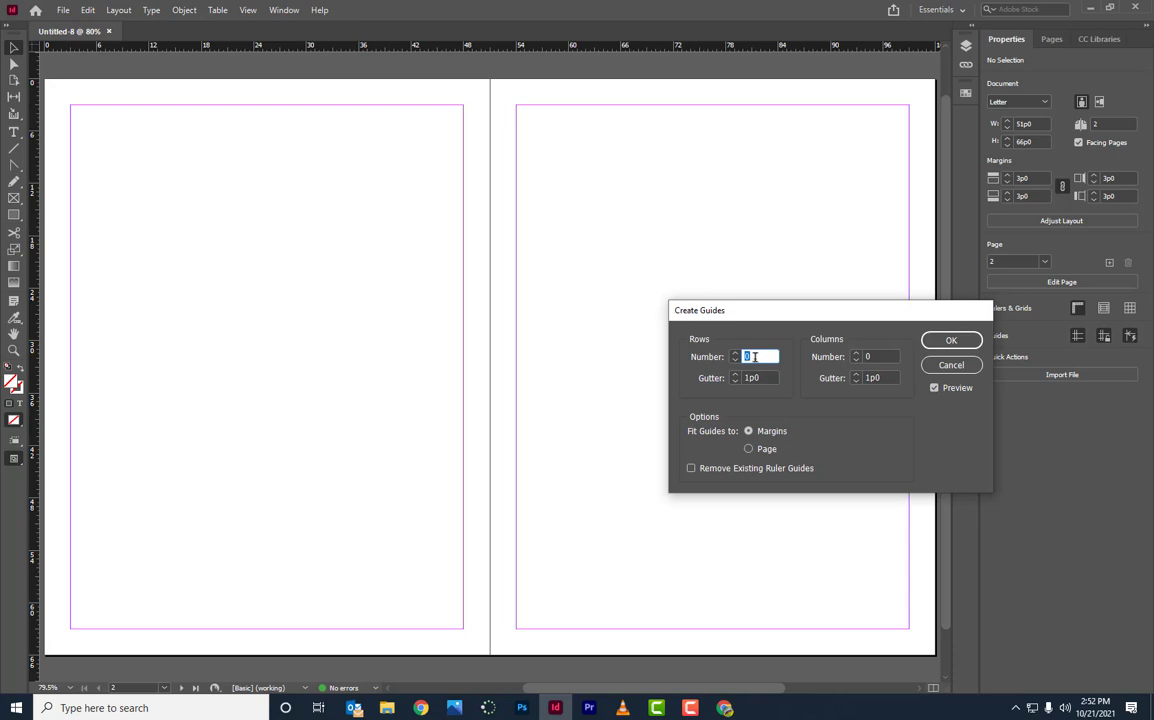
left_click(749, 450)
left_click(749, 431)
left_click(749, 450)
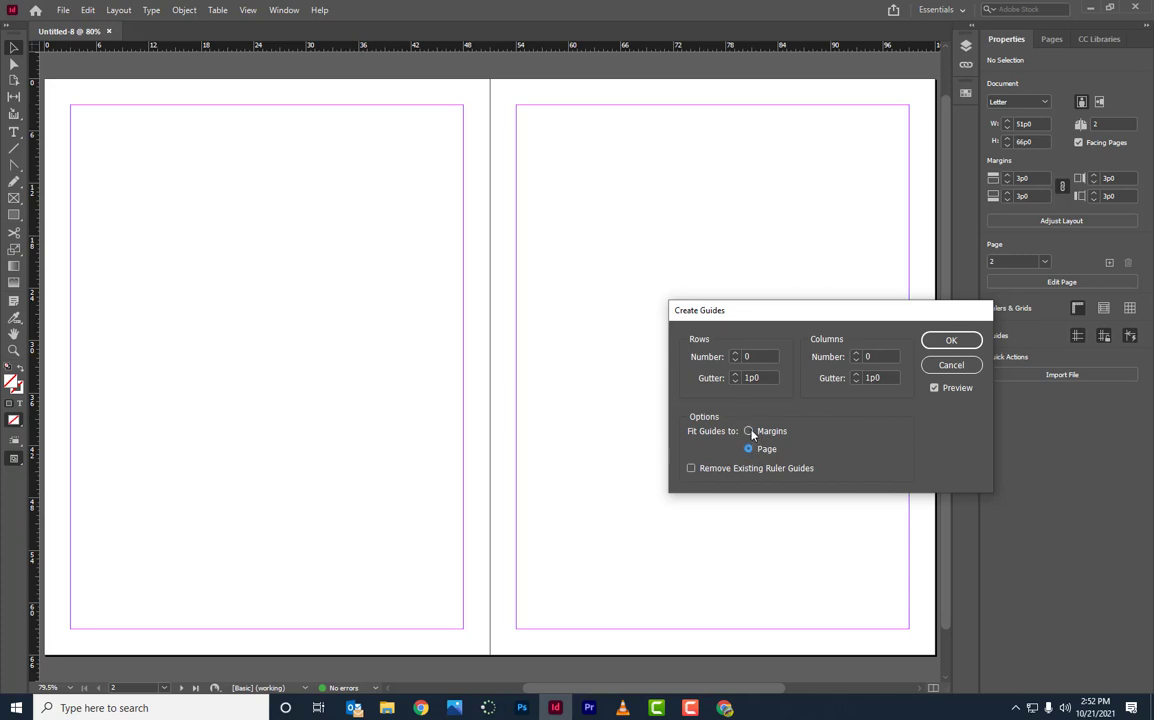
left_click(750, 431)
left_click(737, 354)
left_click(737, 354)
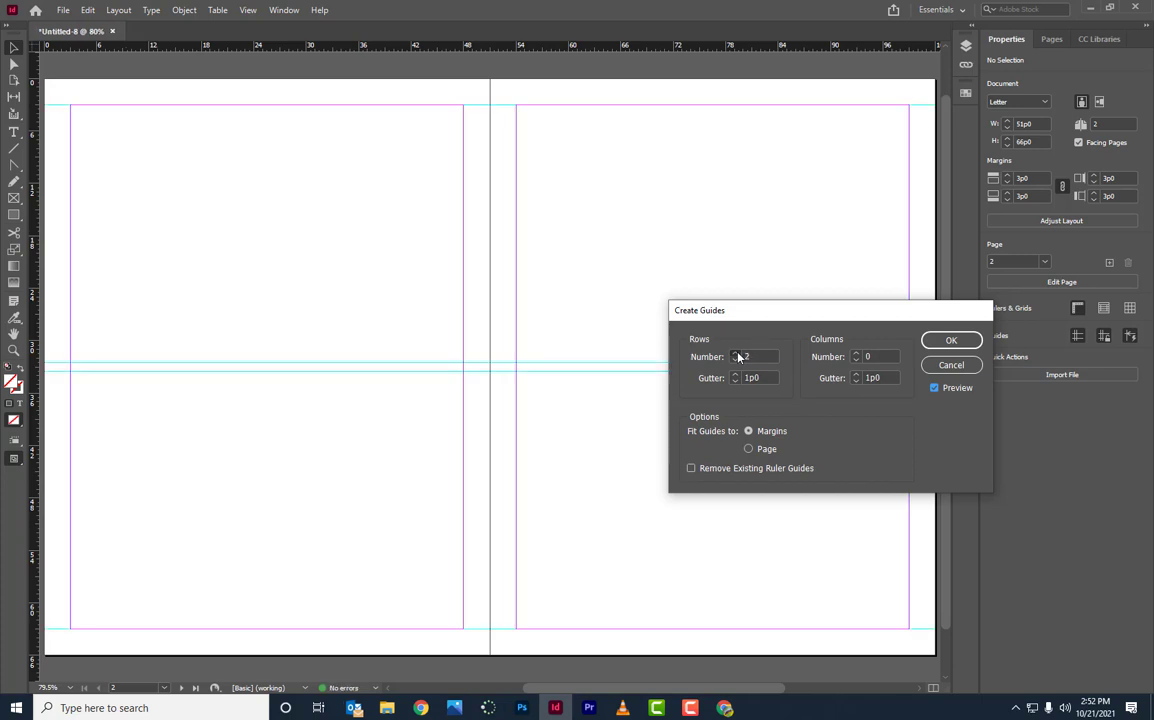
left_click(737, 354)
left_click(737, 354)
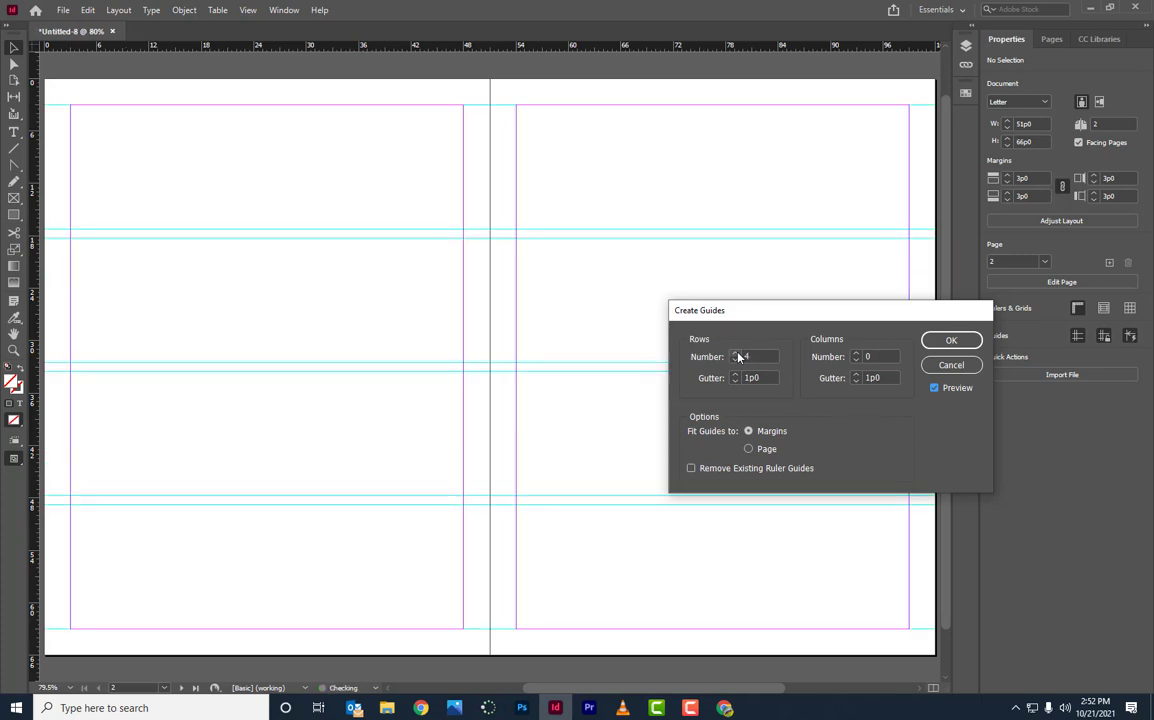
left_click(856, 354)
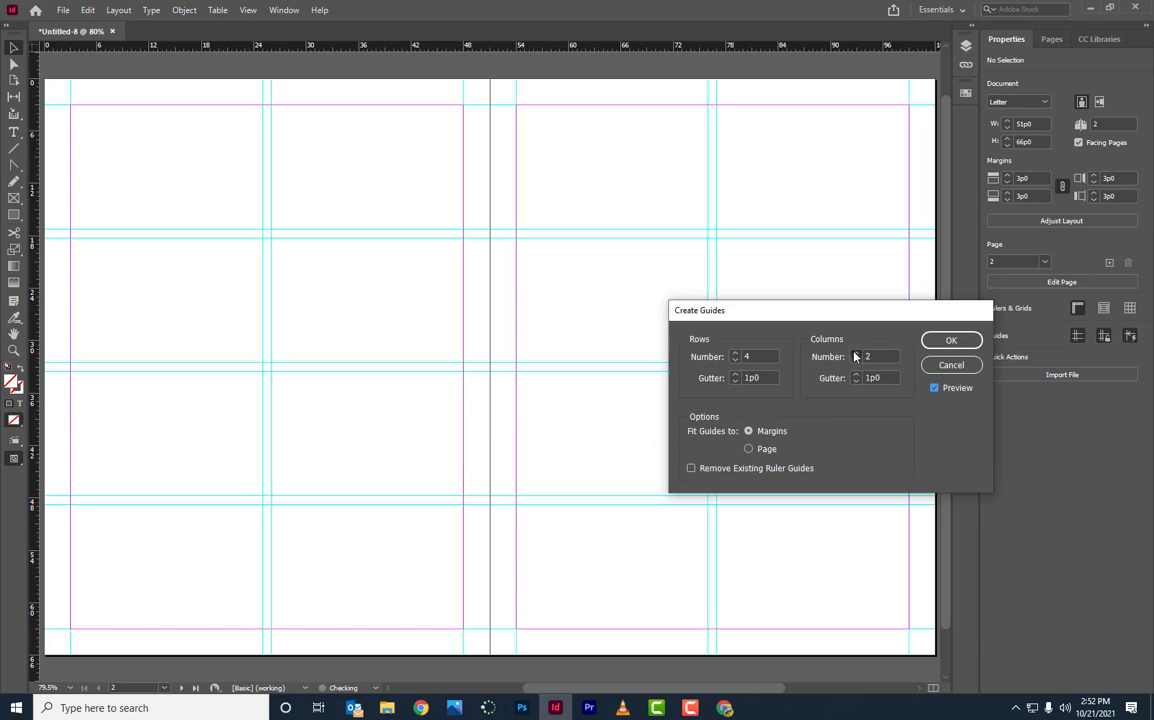
left_click(856, 354)
left_click(856, 354)
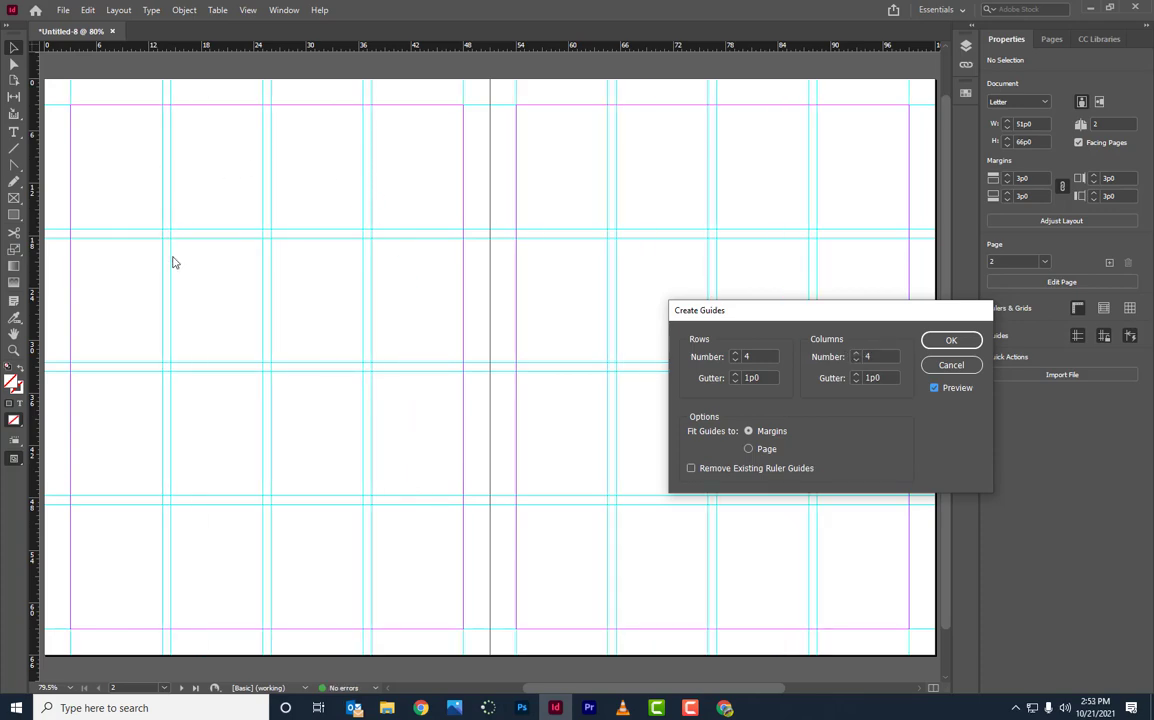
left_click(950, 340)
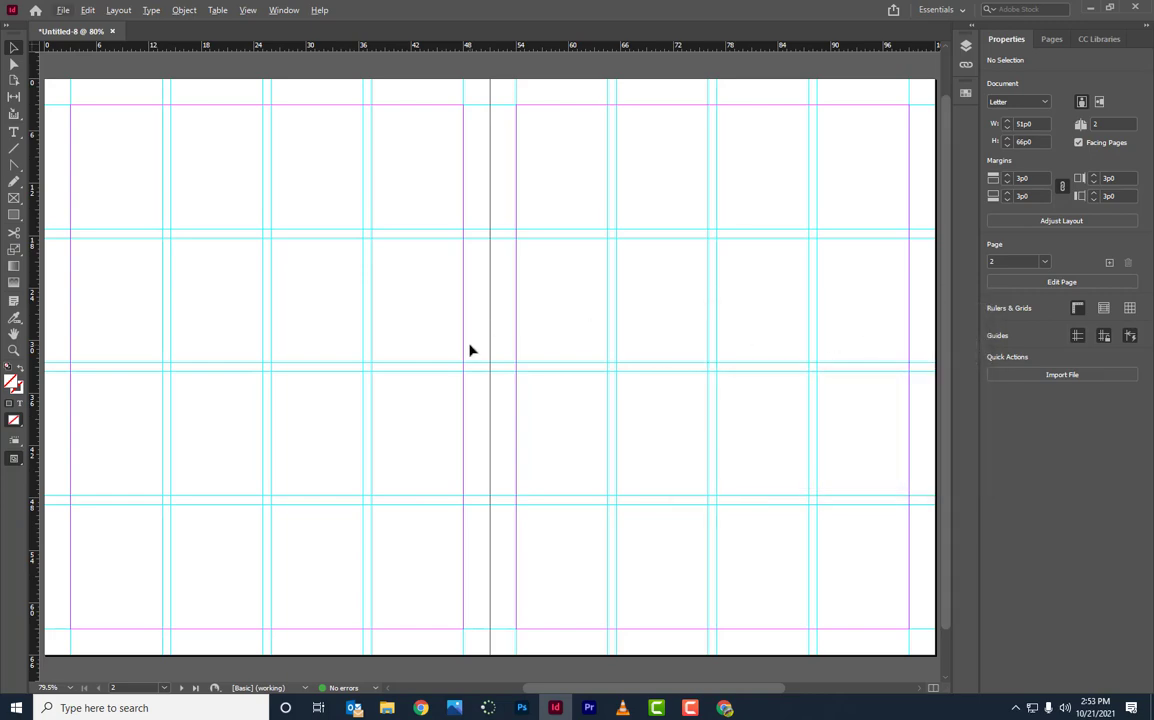
key("alt+Tab")
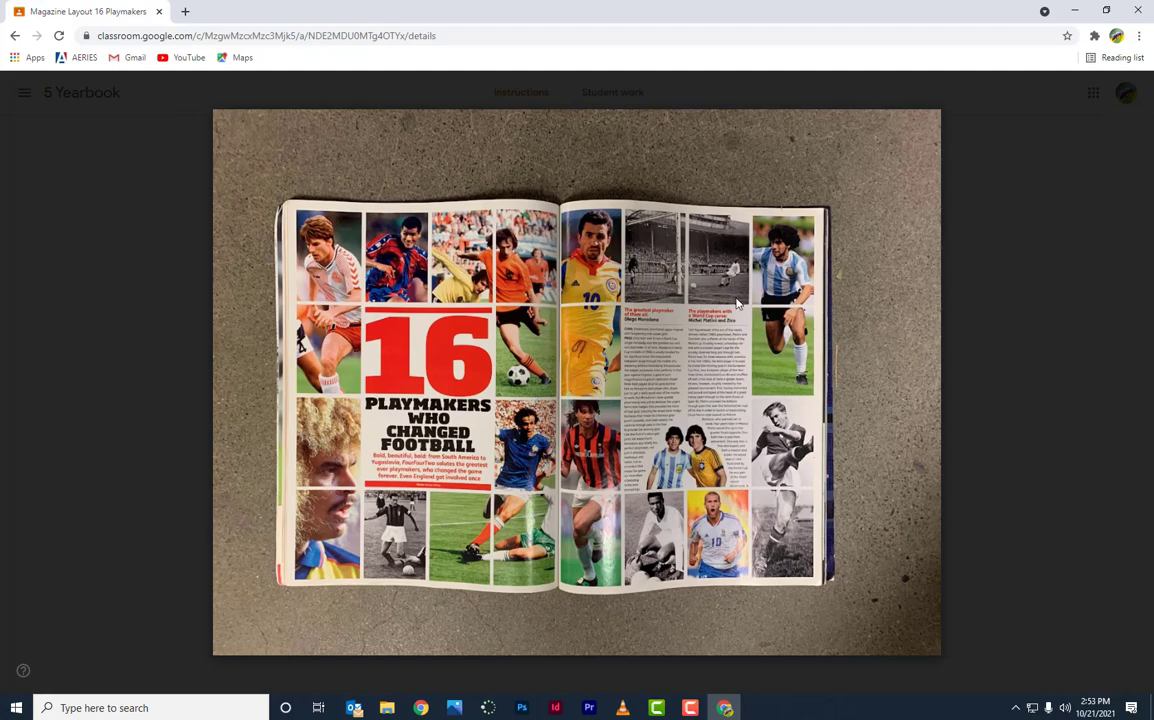
key("alt+Tab")
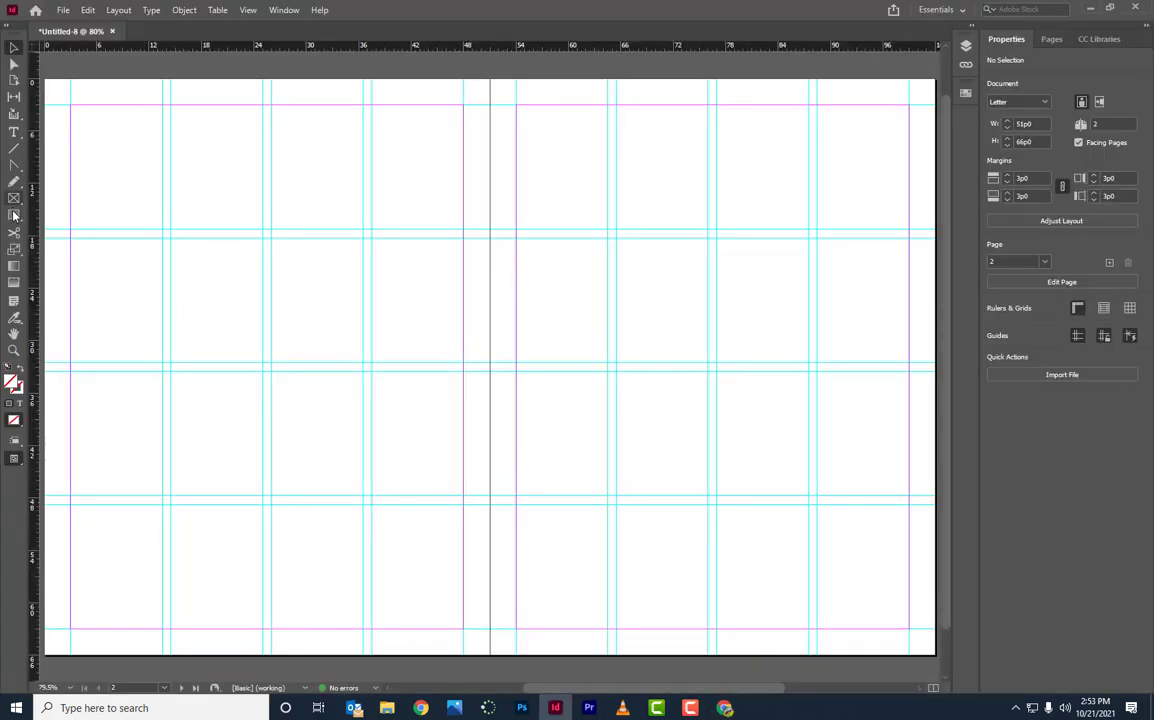
left_click(14, 197)
Step: Draw a test rectangle in the left page's top-left grid cell, then delete it
left_click(14, 216)
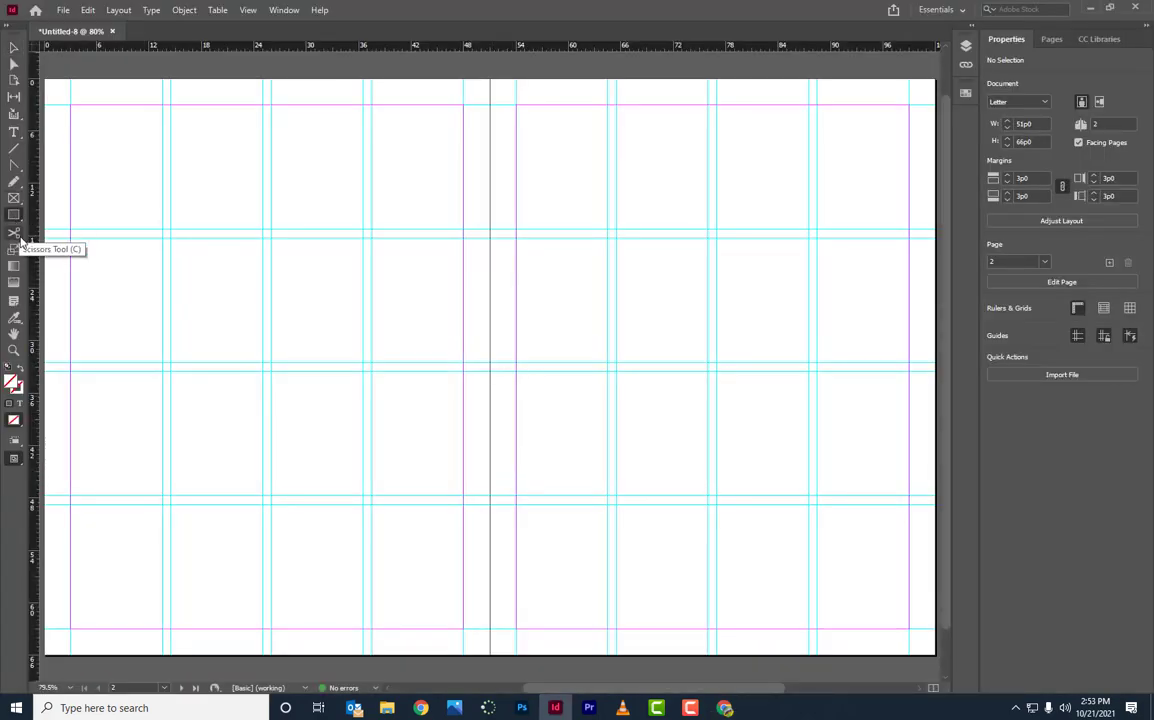
left_click_drag(71, 105, 163, 230)
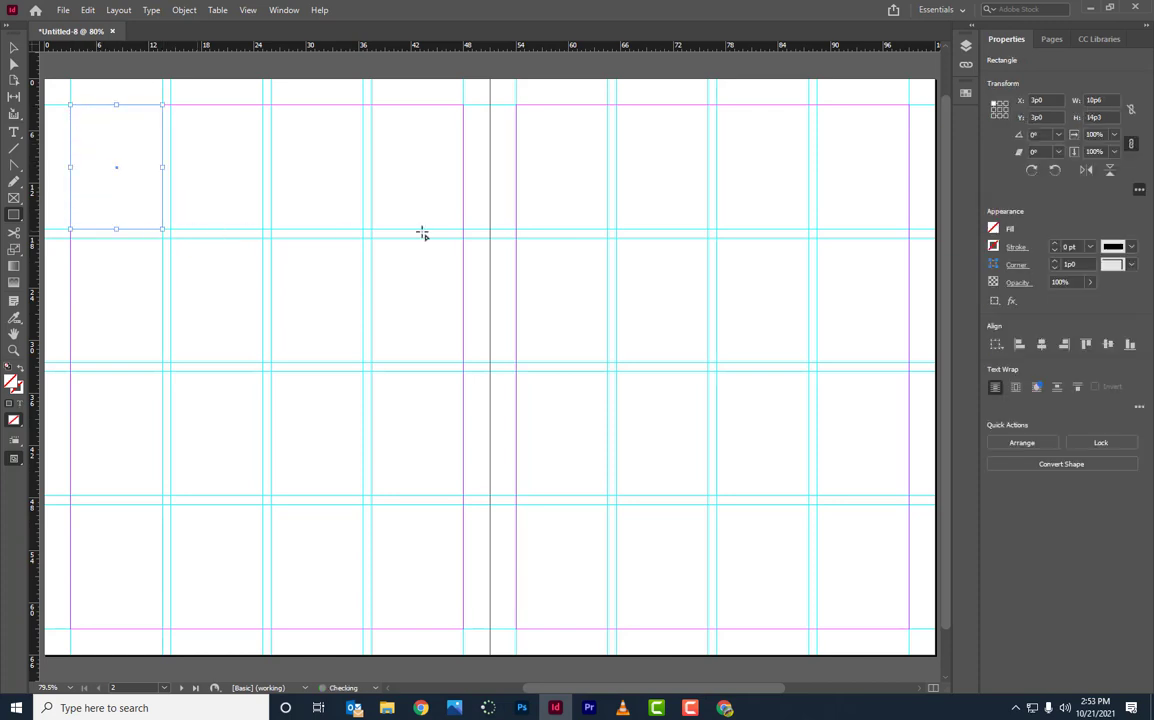
left_click(966, 95)
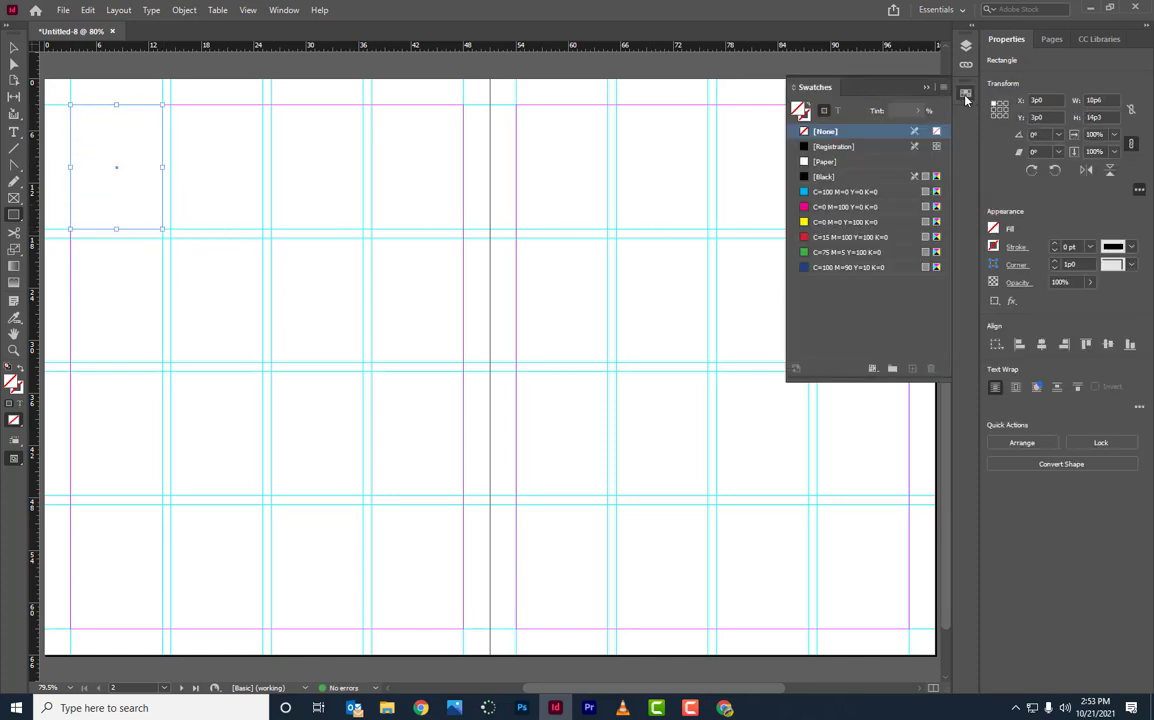
left_click(966, 95)
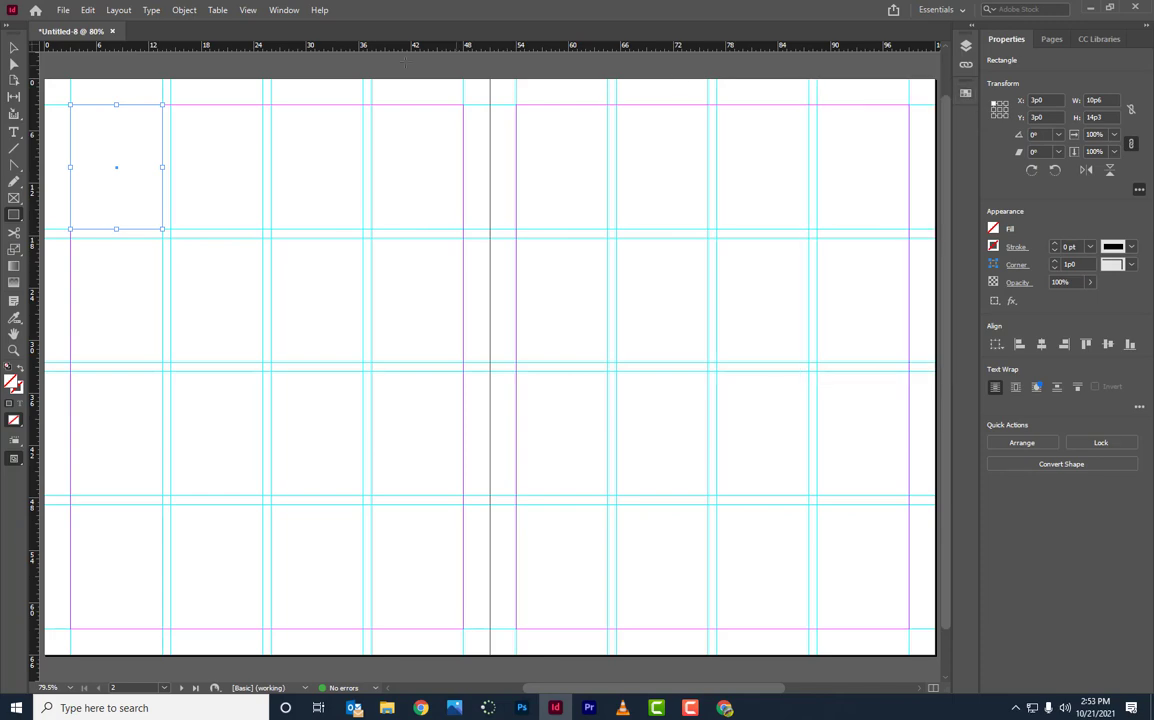
left_click(284, 12)
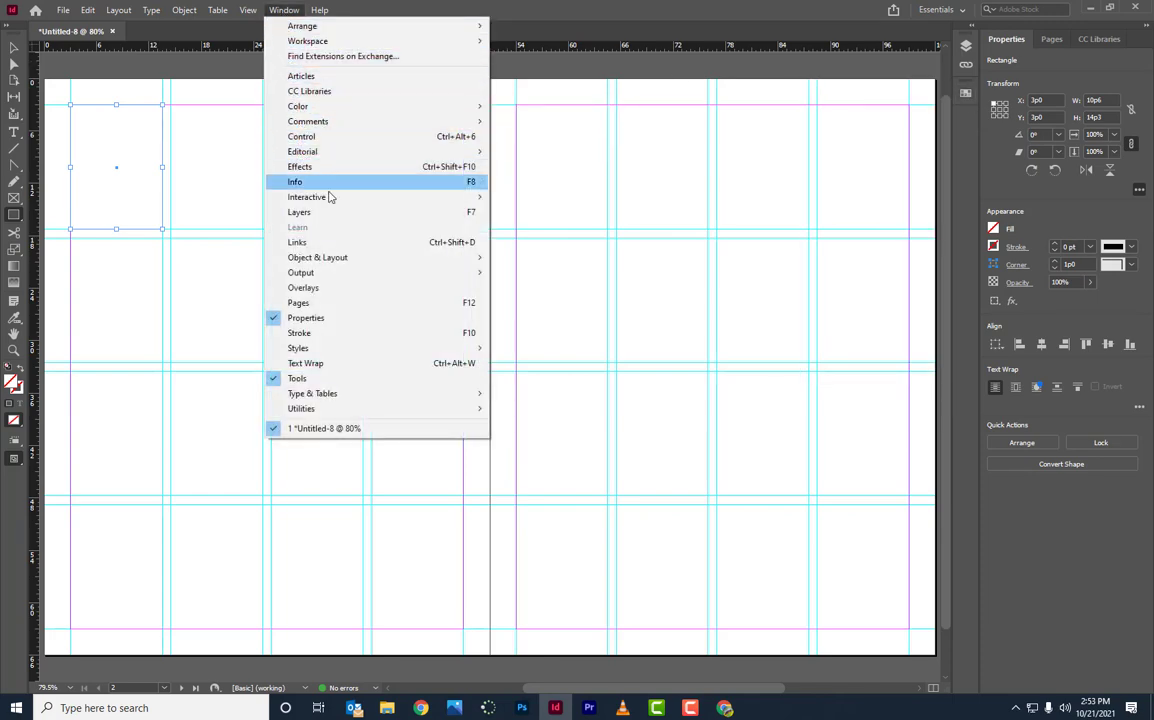
mouse_move(330, 197)
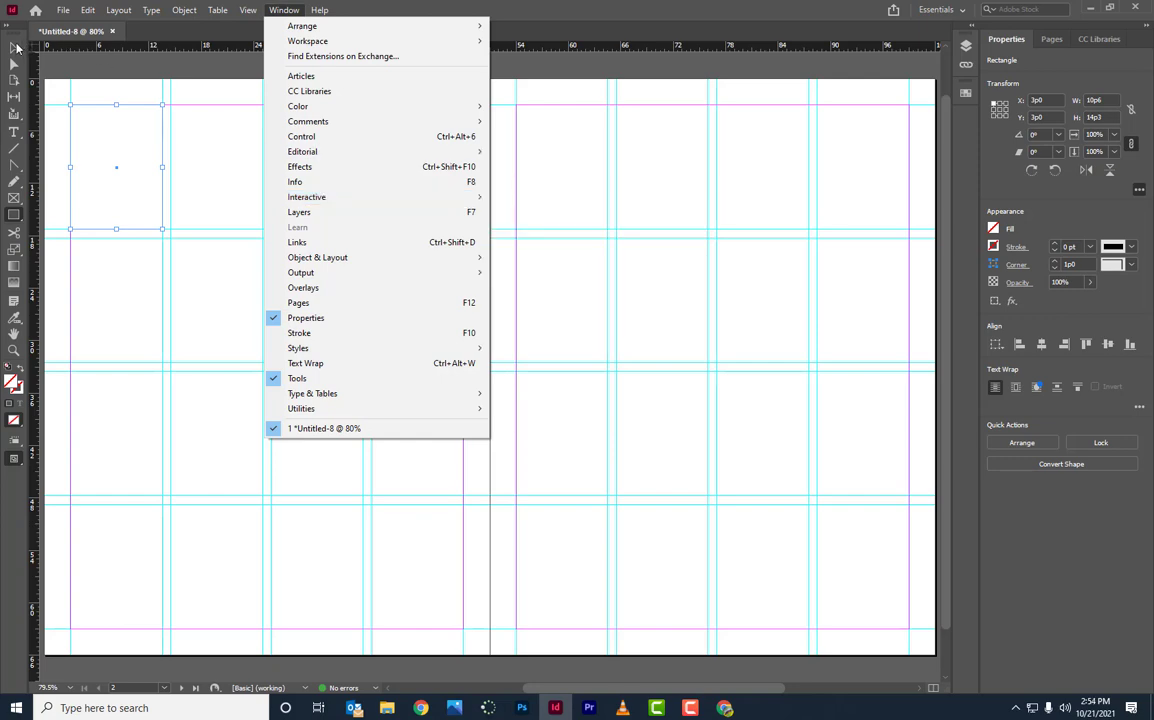
left_click(15, 47)
key("Delete")
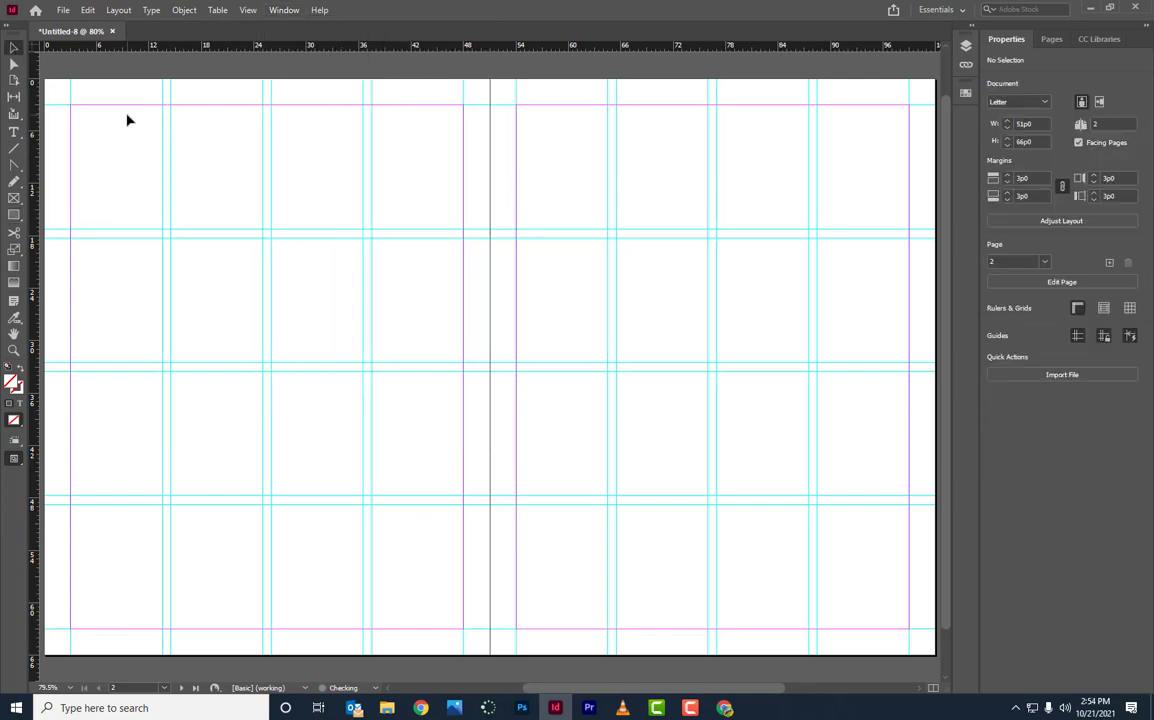
Step: Draw a rectangle in the top-left grid cell and fill it magenta from the Swatches panel
left_click(13, 215)
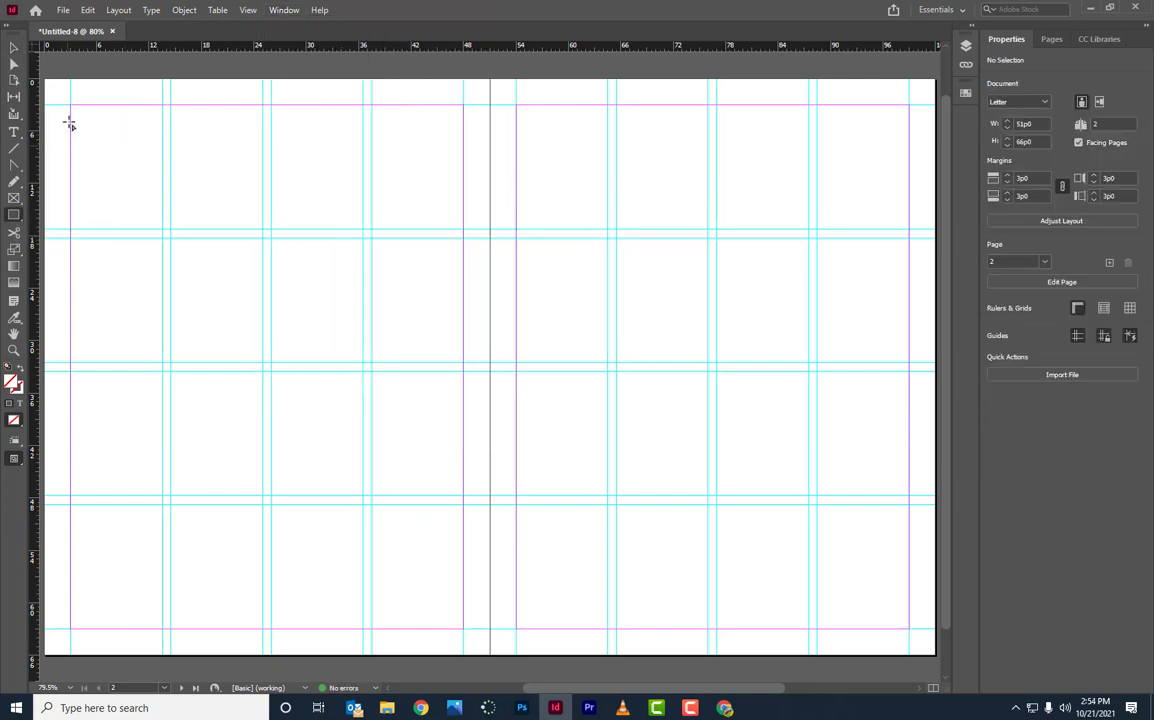
left_click_drag(72, 106, 162, 229)
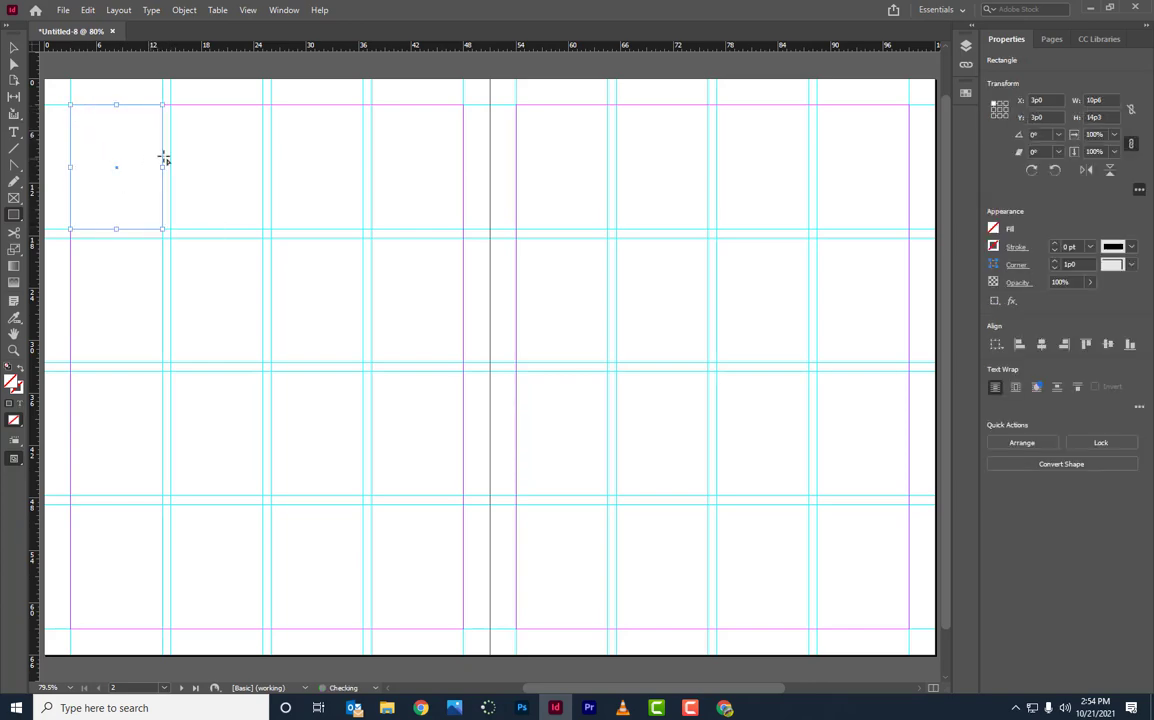
left_click(967, 97)
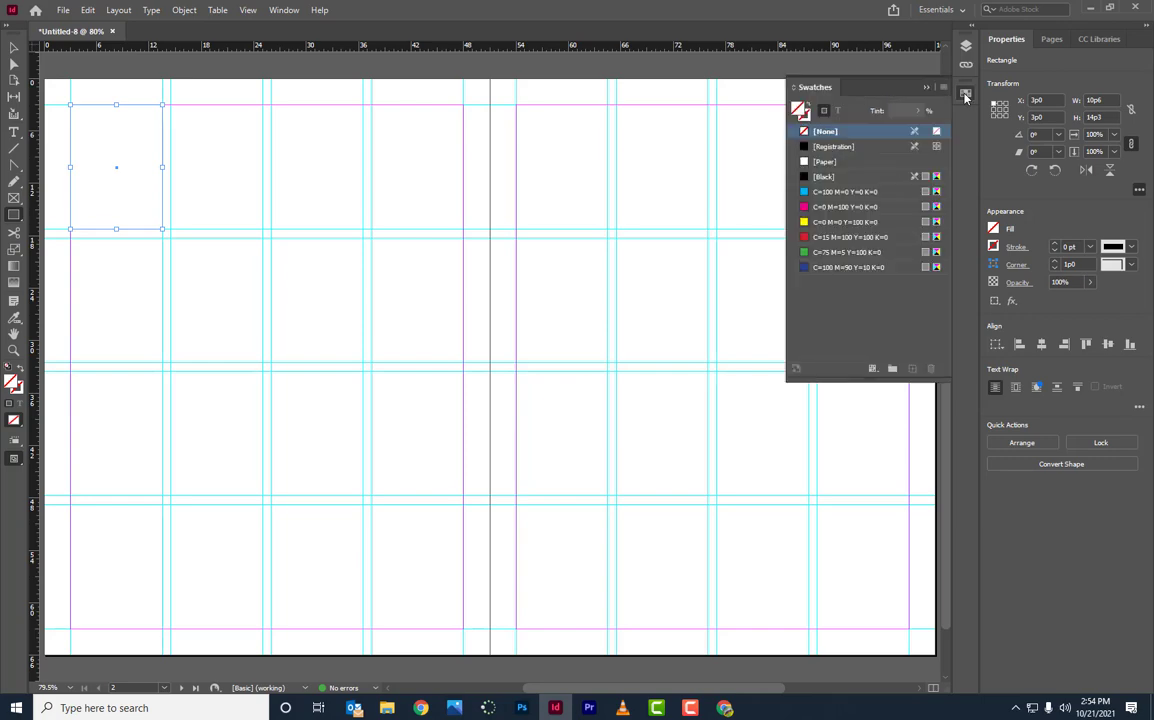
left_click(967, 97)
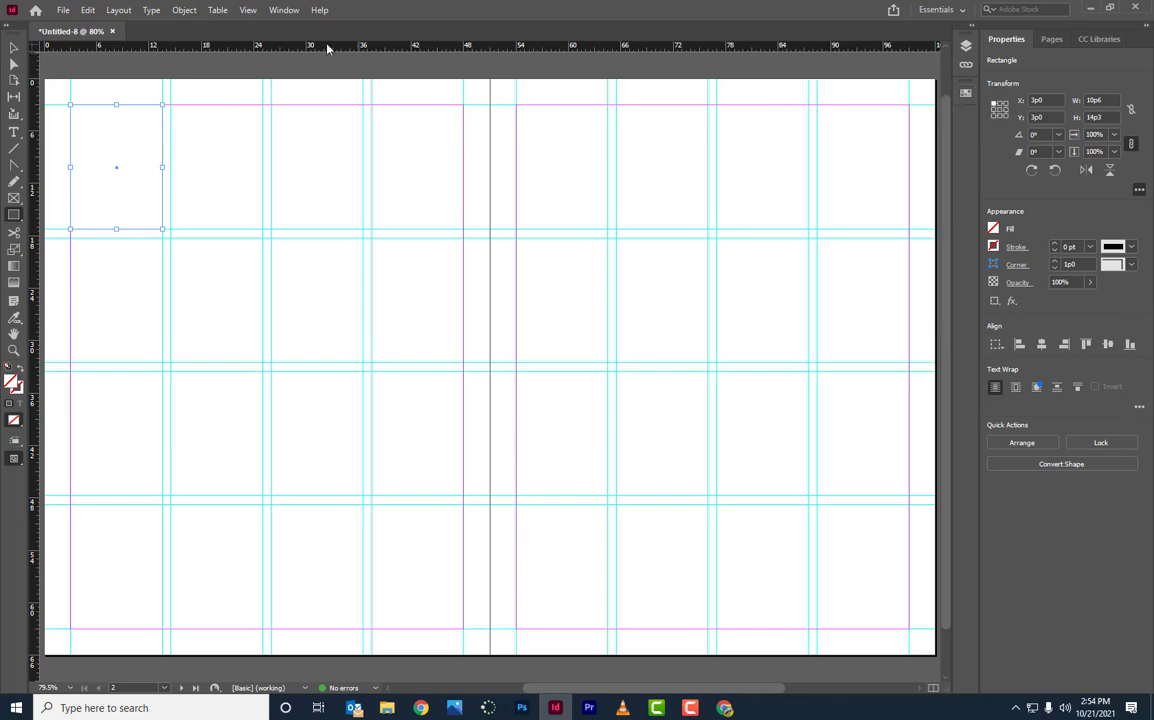
left_click(281, 10)
mouse_move(298, 106)
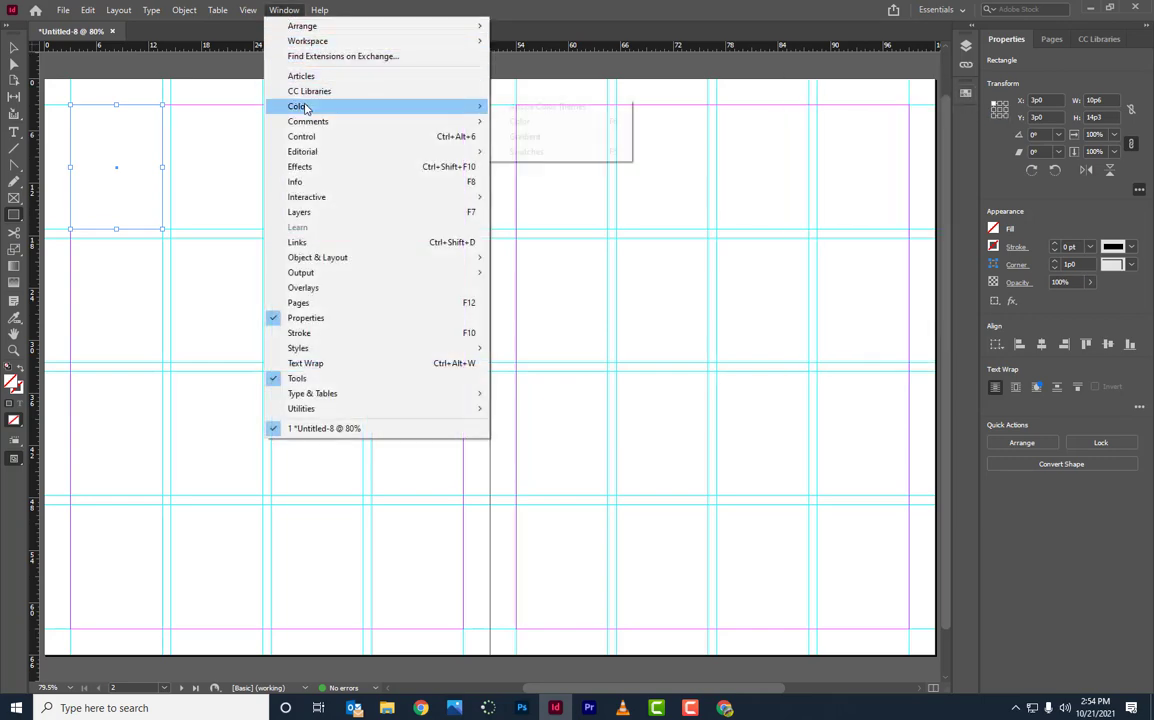
left_click(535, 152)
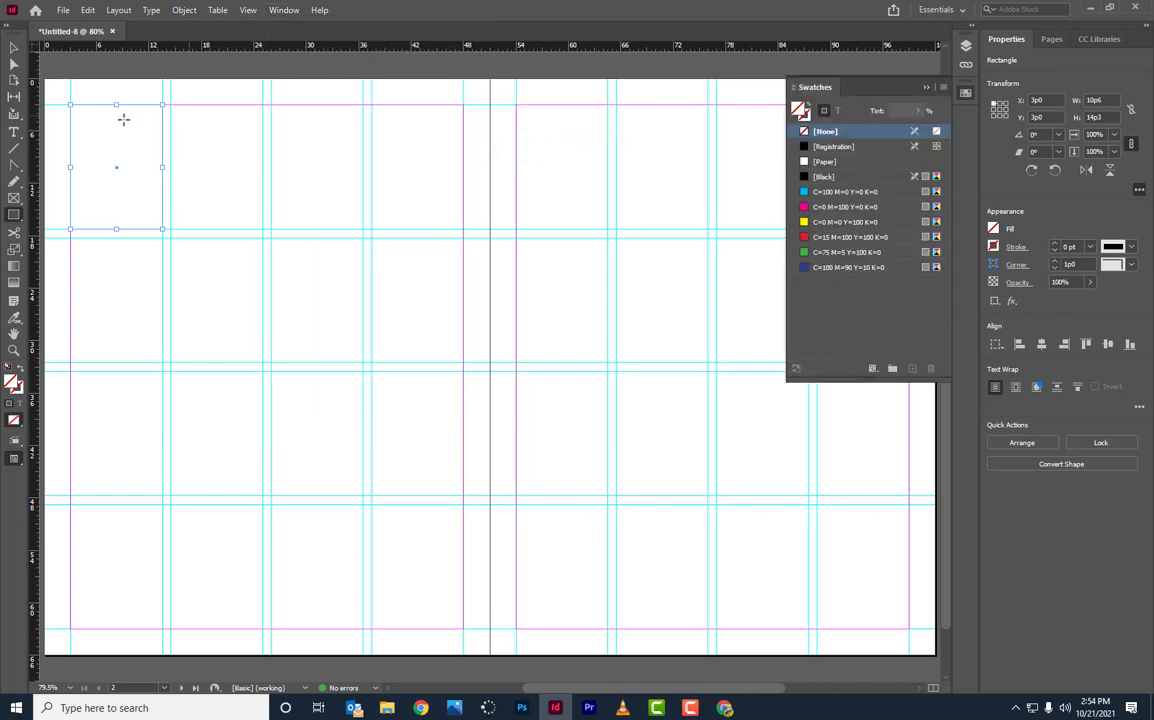
left_click(14, 47)
left_click(824, 206)
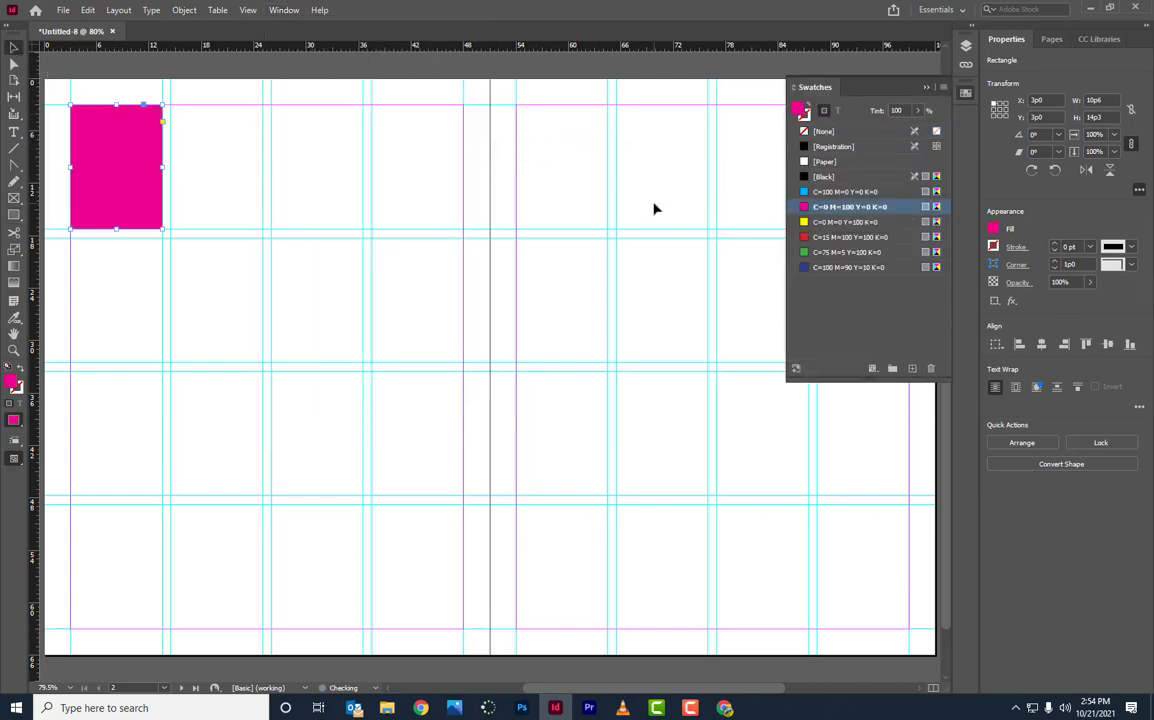
Step: Paste two copies into the next two grid cells, colouring them green and yellow
key("ctrl+v")
left_click_drag(464, 300, 235, 150)
left_click(852, 252)
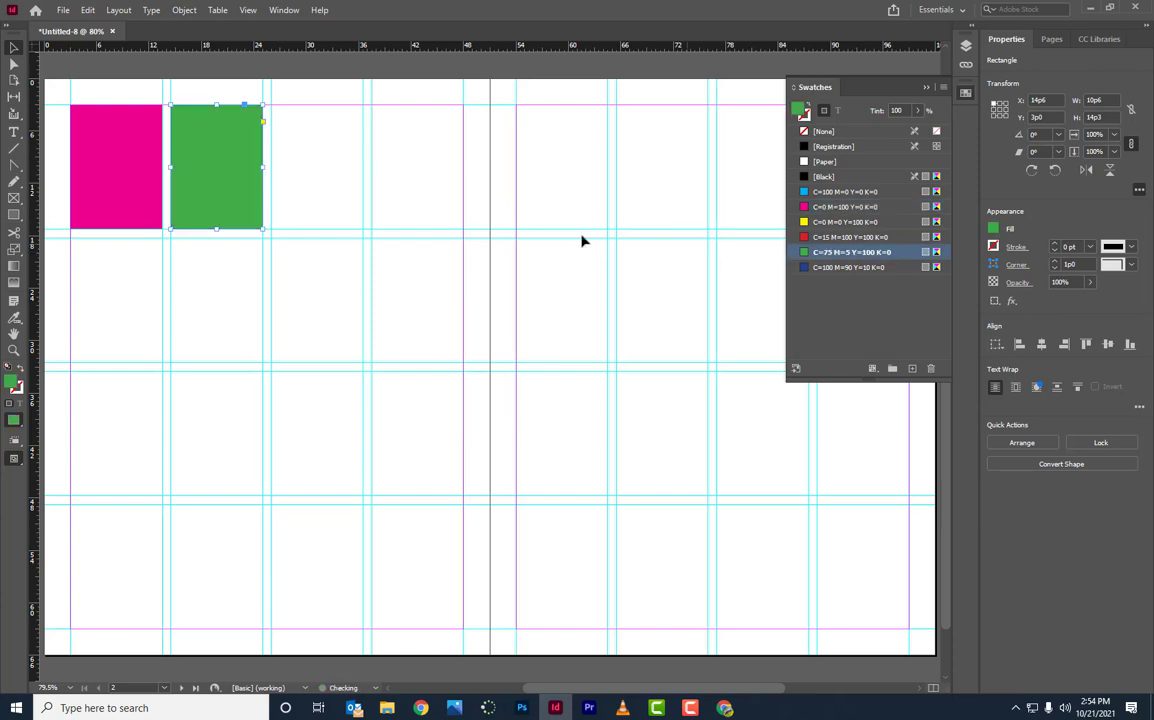
key("ctrl+v")
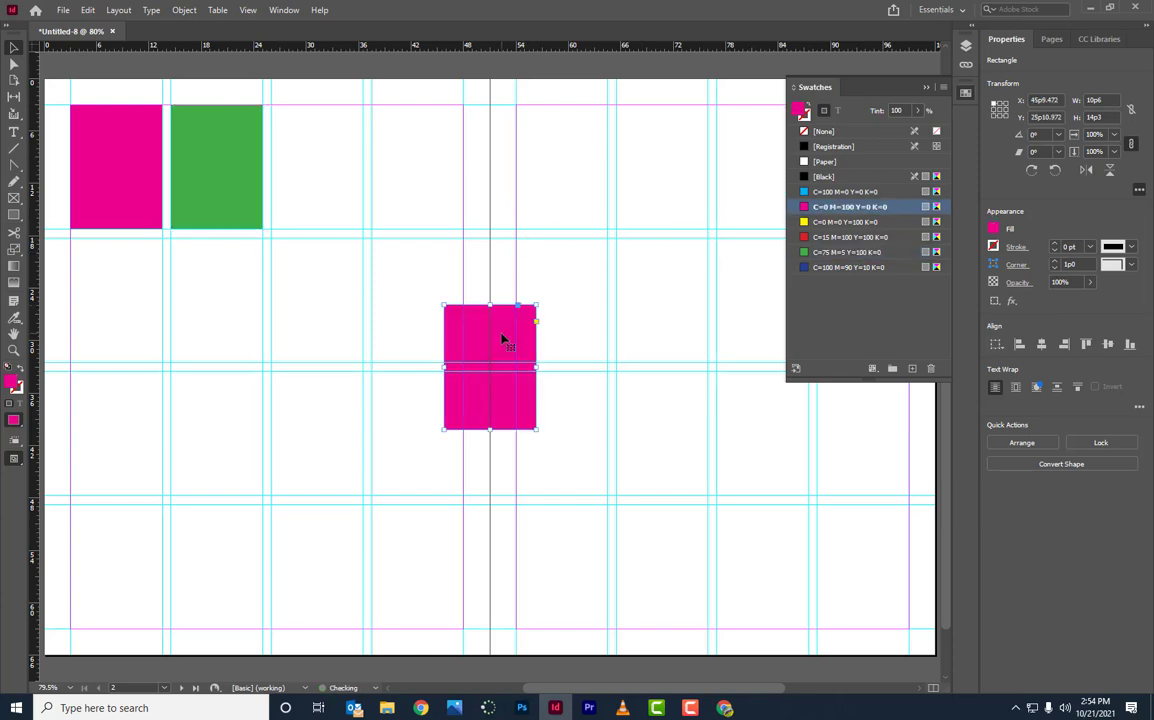
left_click_drag(505, 337, 330, 139)
left_click(845, 221)
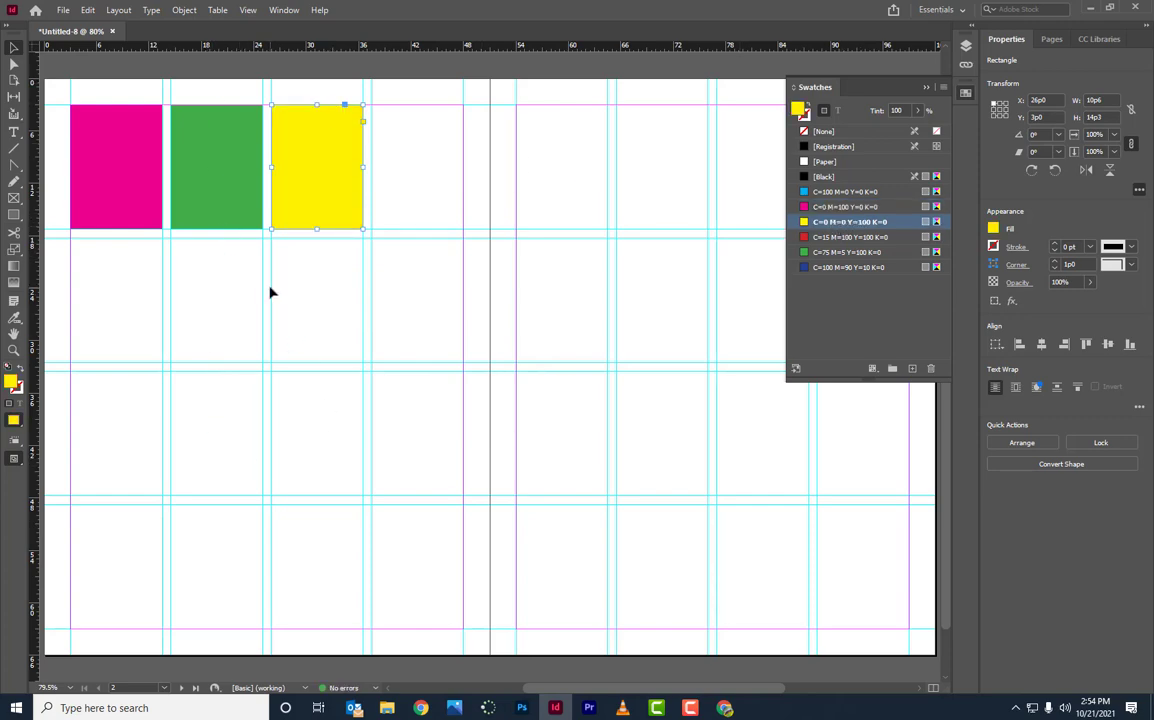
key("alt+Tab")
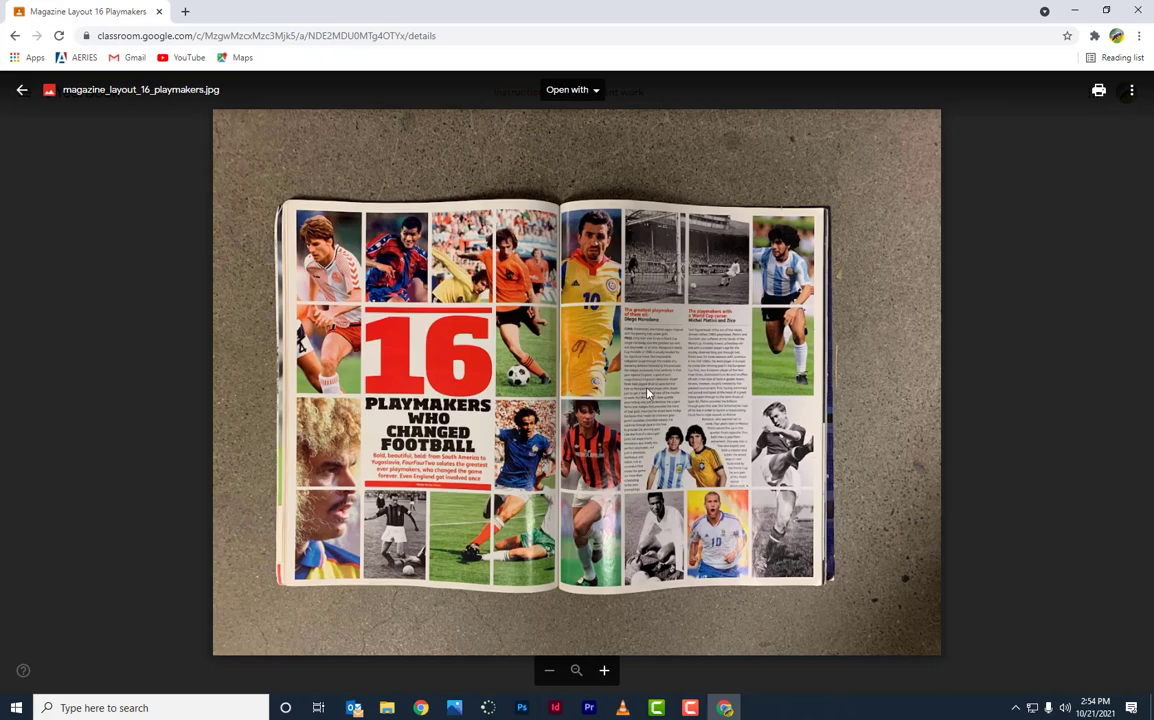
Step: Return to the InDesign spread after reviewing the 16 Playmakers magazine reference
key("alt+Tab")
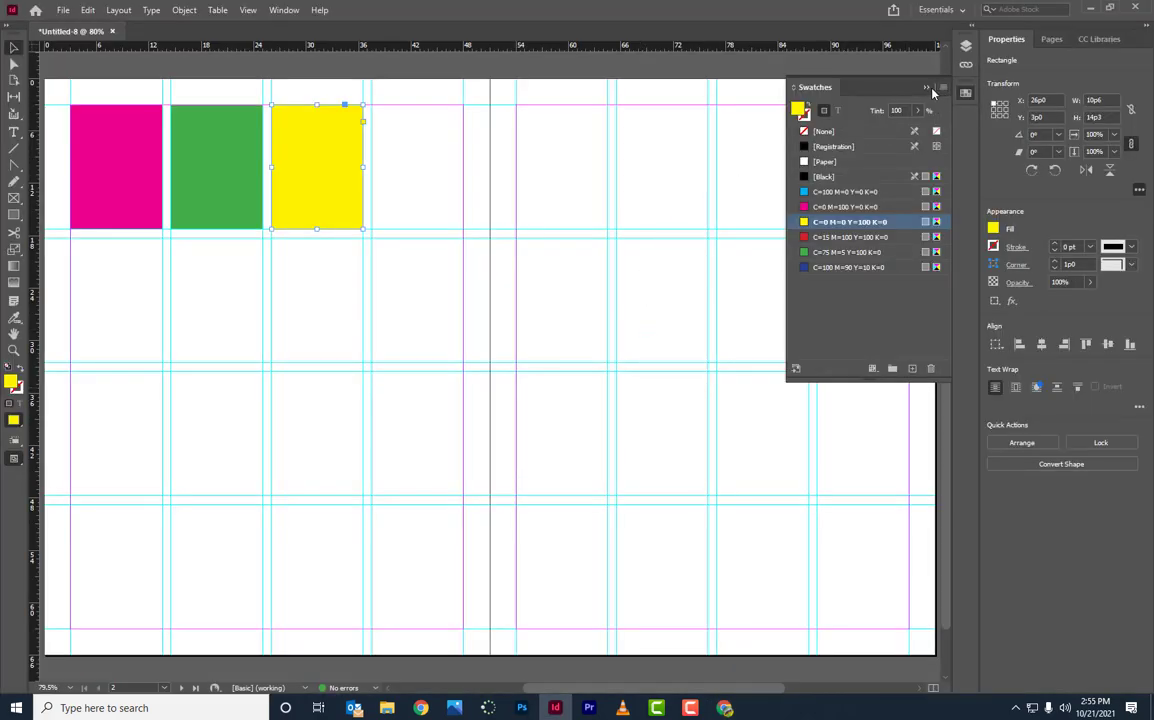
Step: Draw a text frame across the right page's middle columns and fill it with placeholder text
left_click(840, 86)
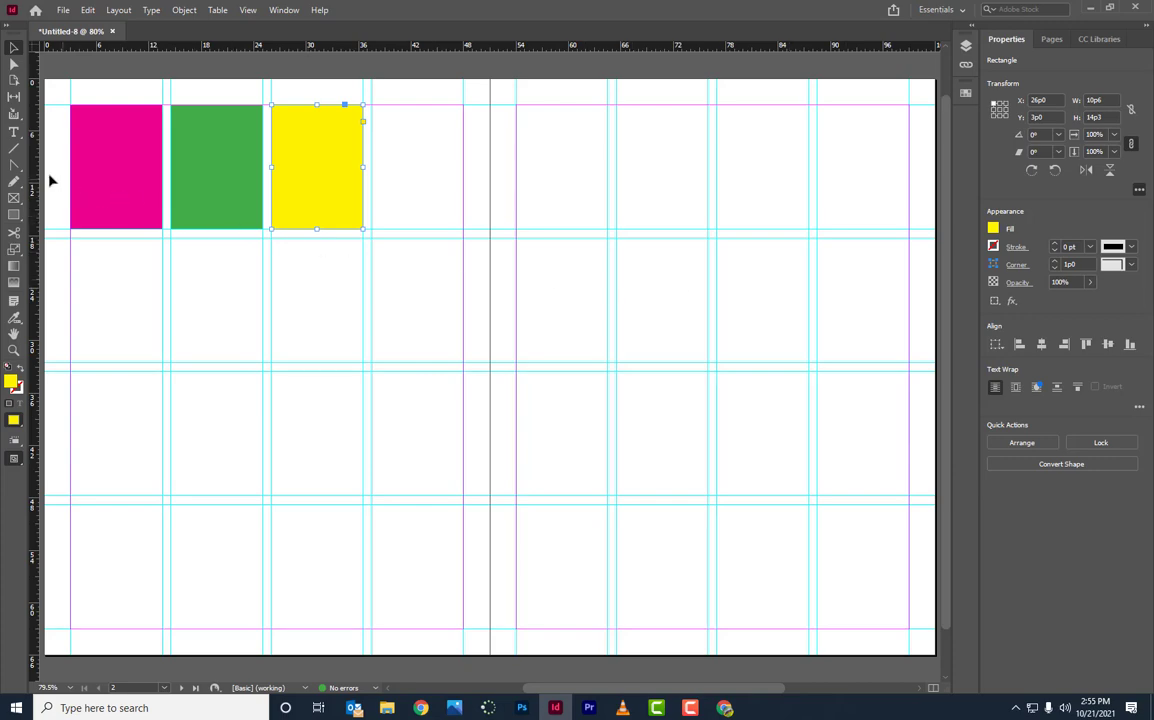
left_click(14, 133)
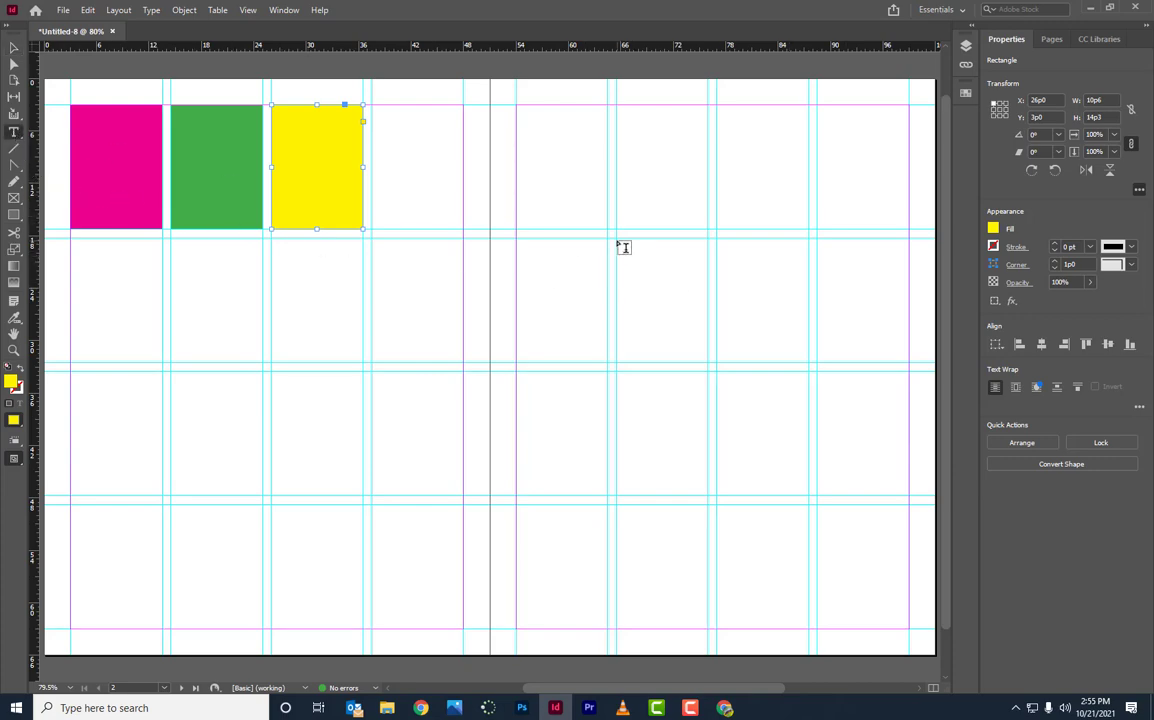
left_click_drag(617, 238, 812, 486)
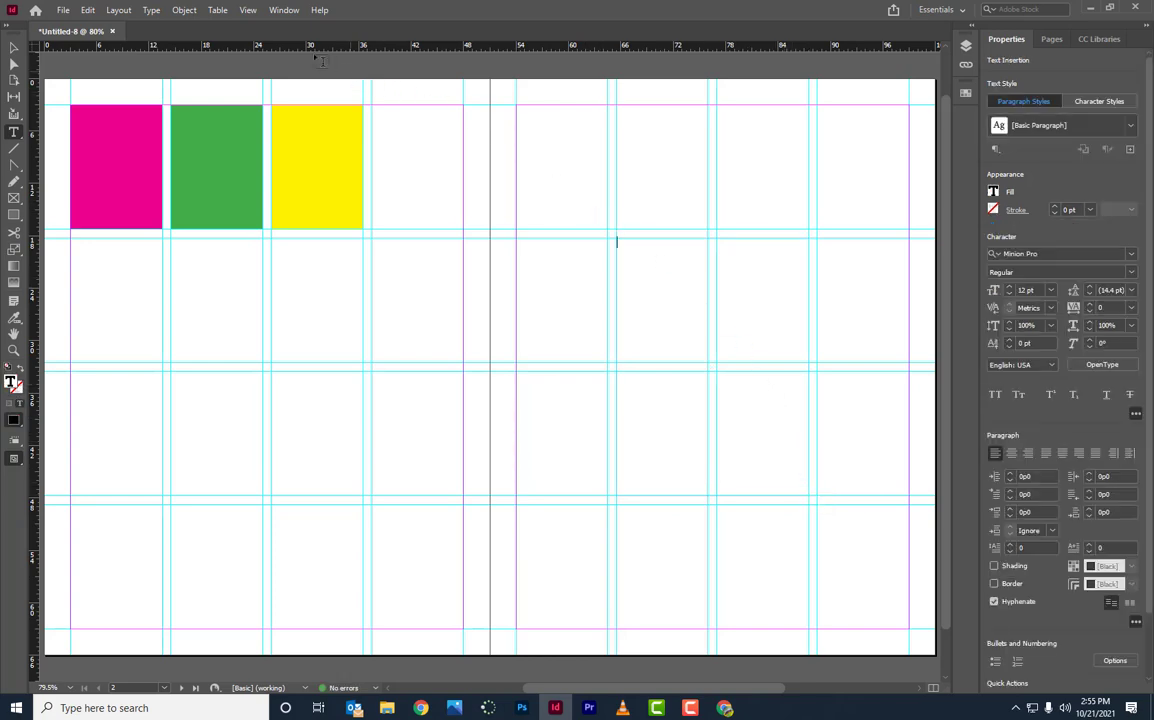
left_click(150, 10)
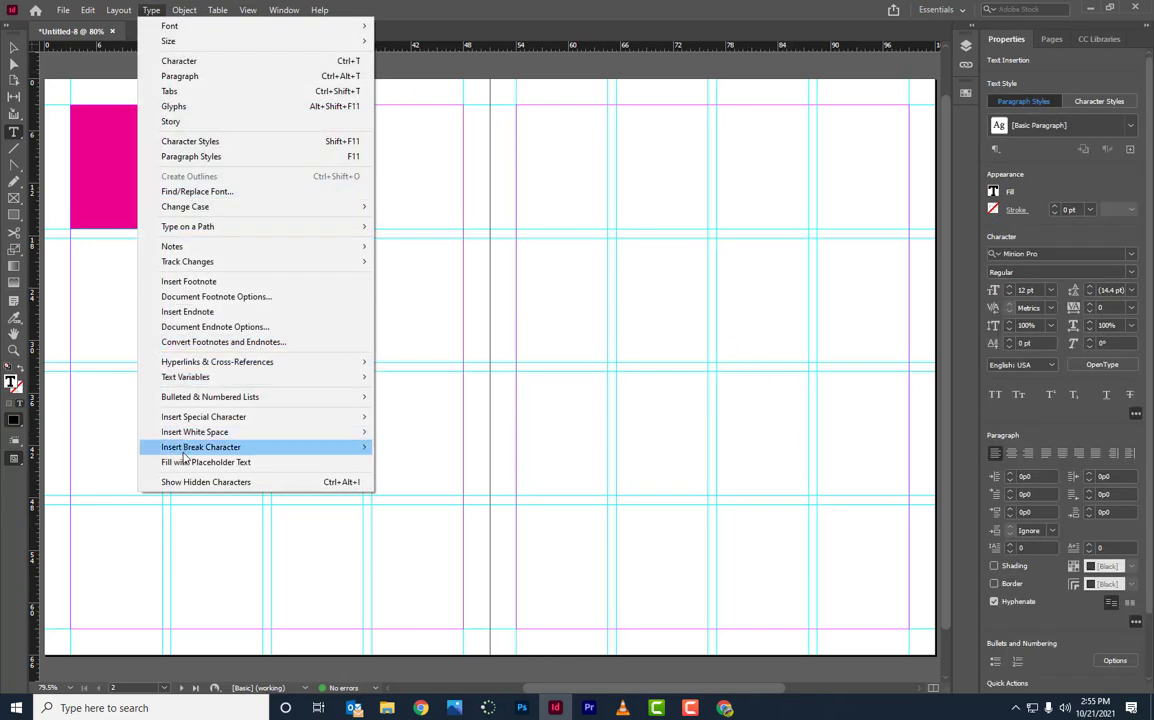
left_click(233, 464)
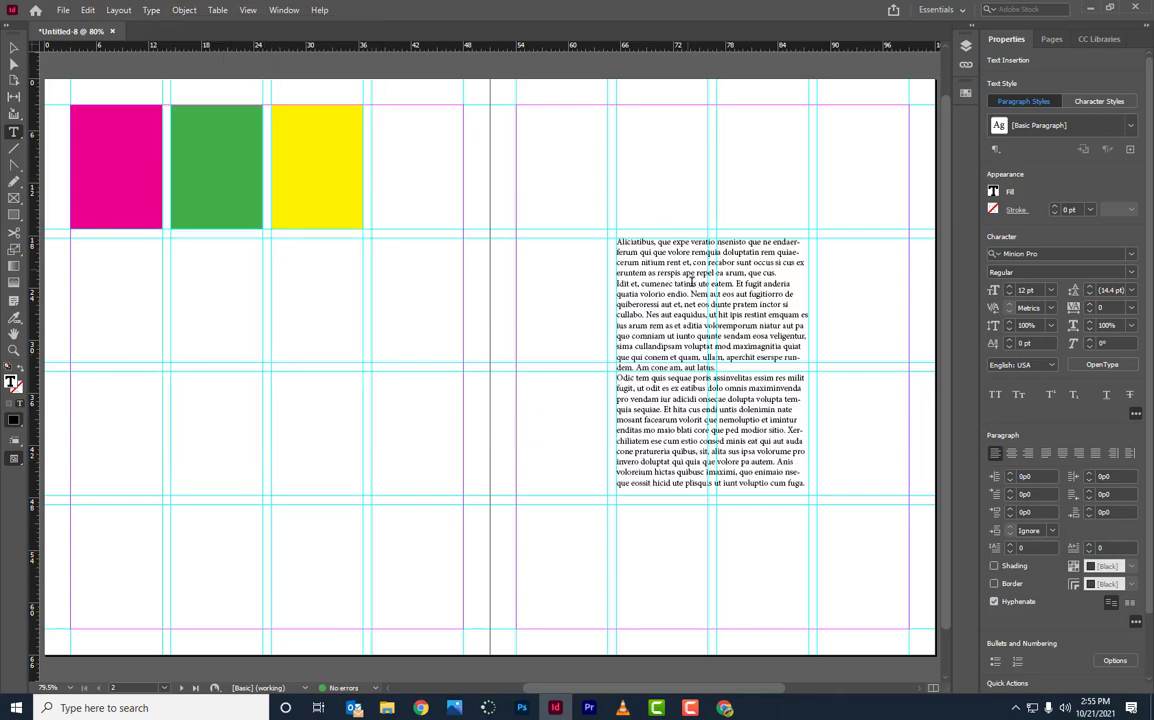
key("ctrl+=")
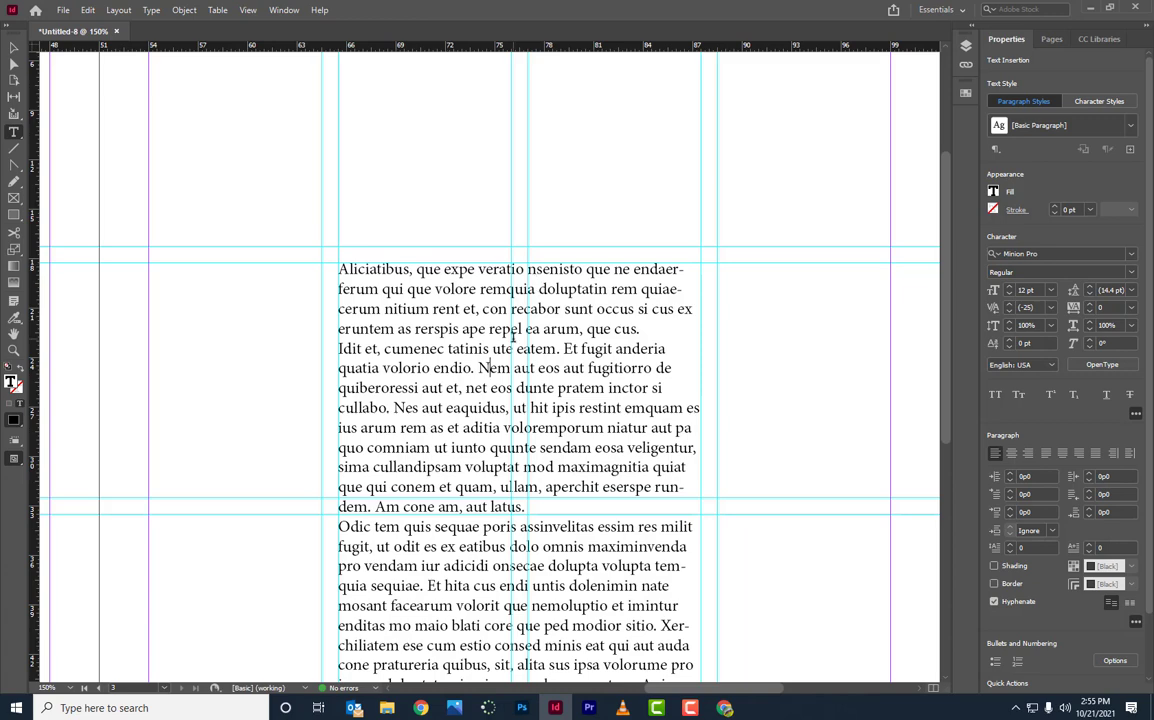
key("ctrl+0")
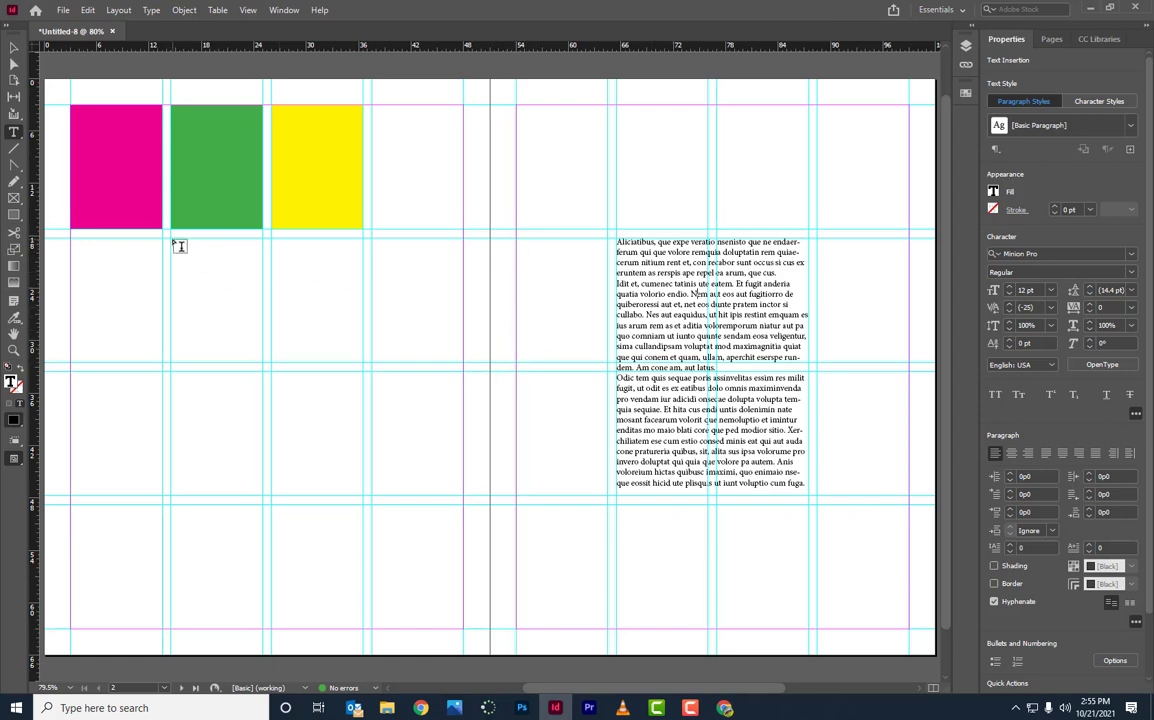
Step: Create a small '16' text frame below the green rectangle and set it in Impact
left_click_drag(172, 240, 362, 363)
key("ctrl+a")
left_click(1133, 258)
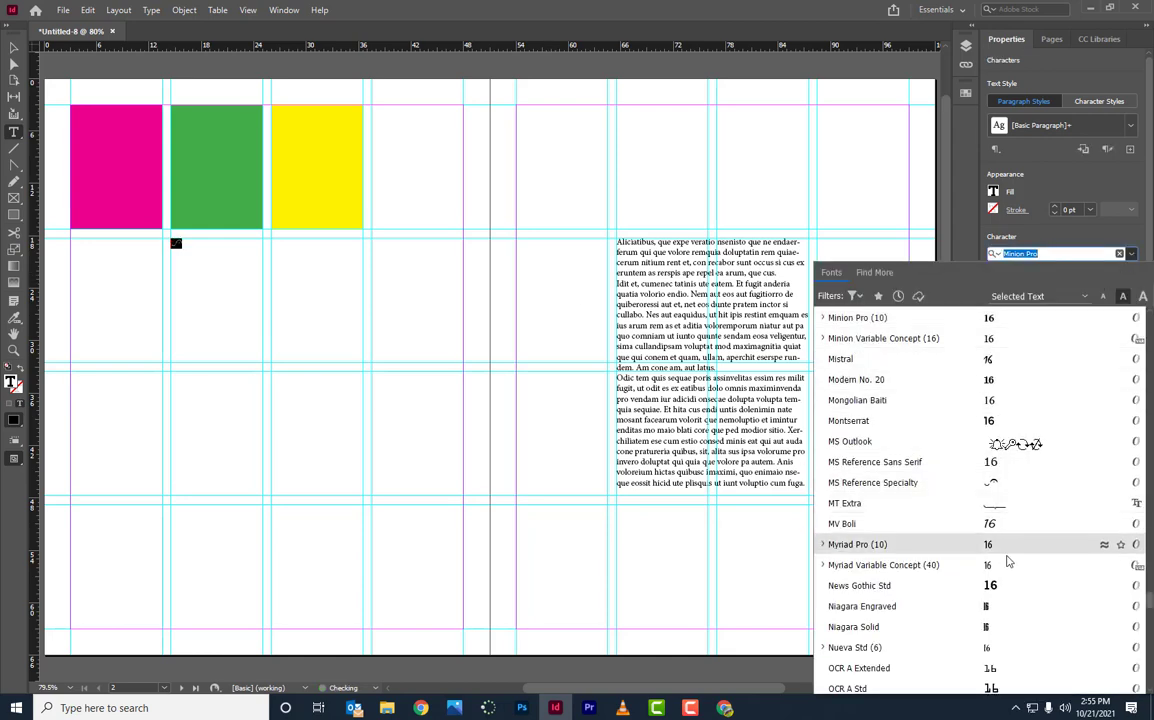
scroll(1006, 522, "down", 2)
scroll(1006, 522, "down", 8)
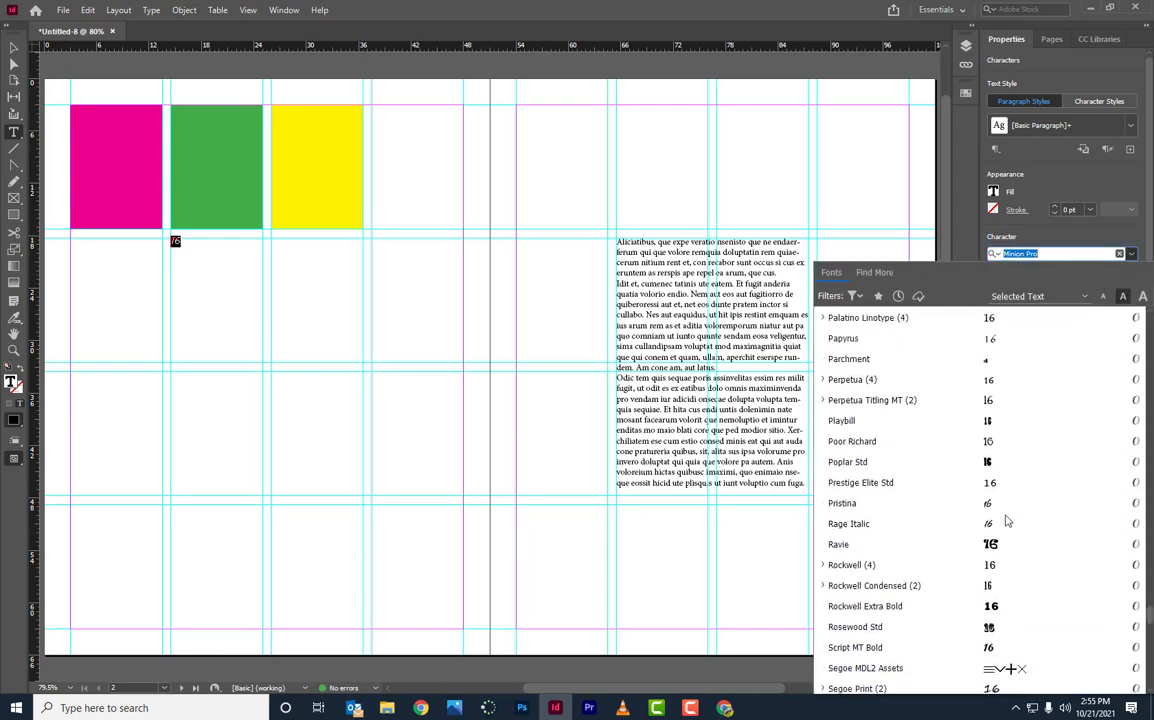
scroll(1004, 465, "down", 2)
scroll(975, 468, "up", 4)
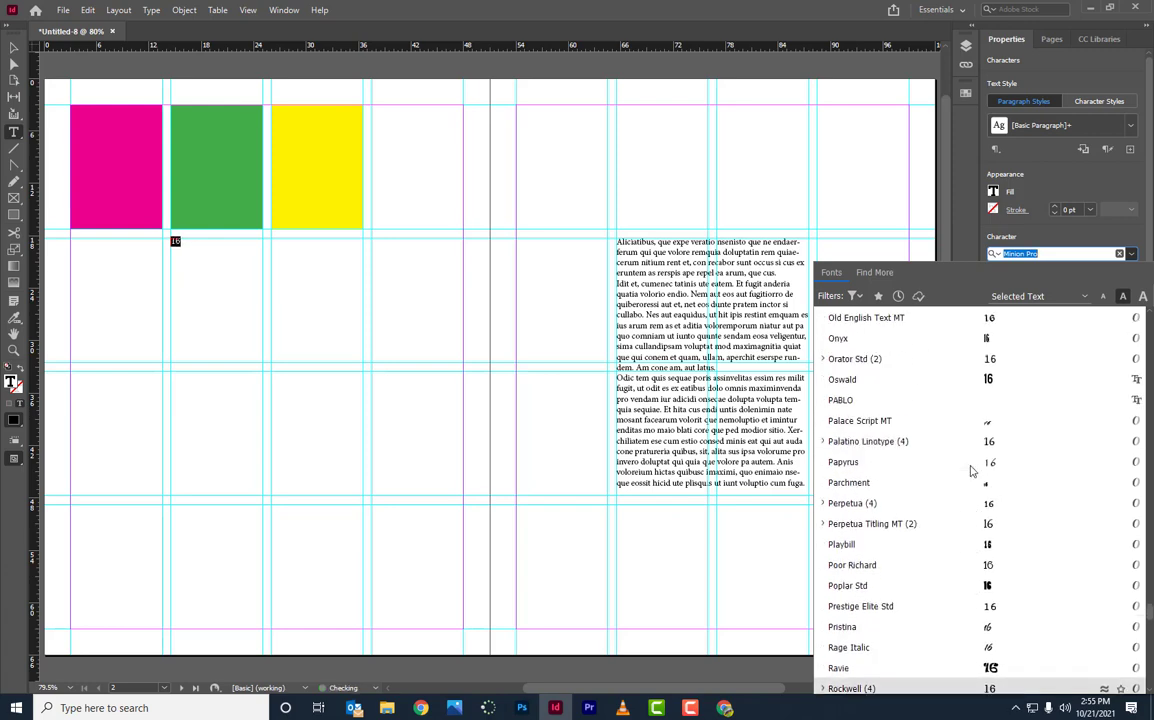
scroll(985, 470, "down", 2)
scroll(985, 470, "down", 4)
scroll(1005, 472, "up", 10)
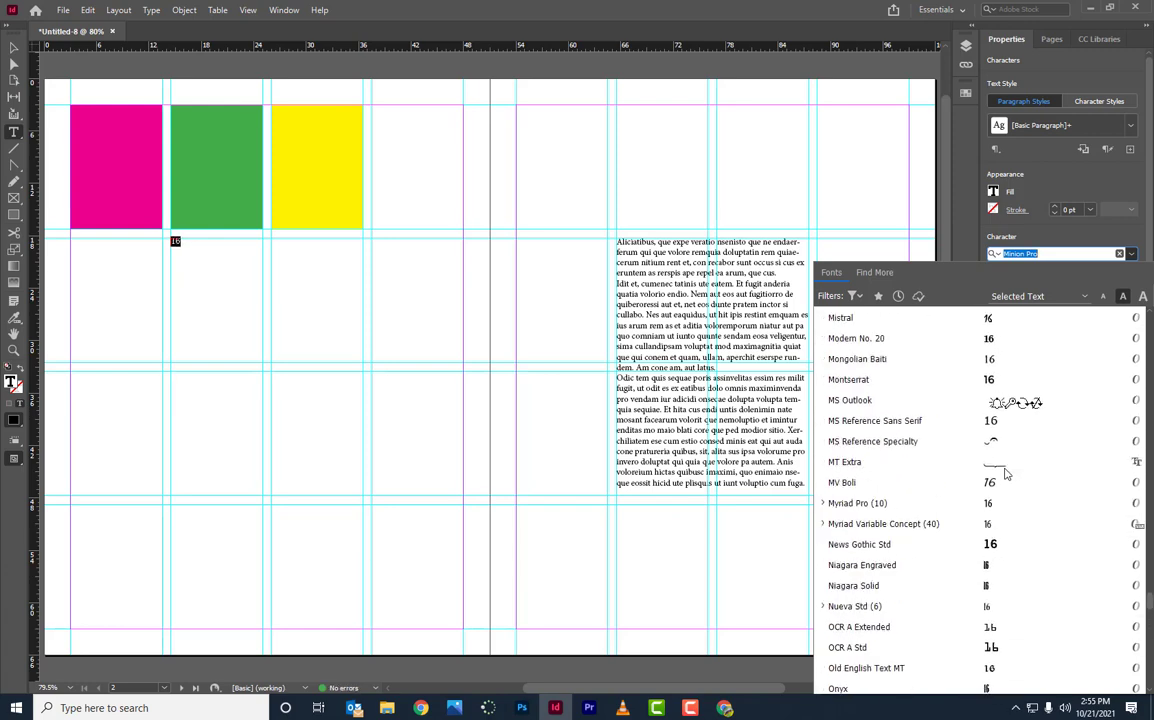
scroll(1006, 474, "up", 8)
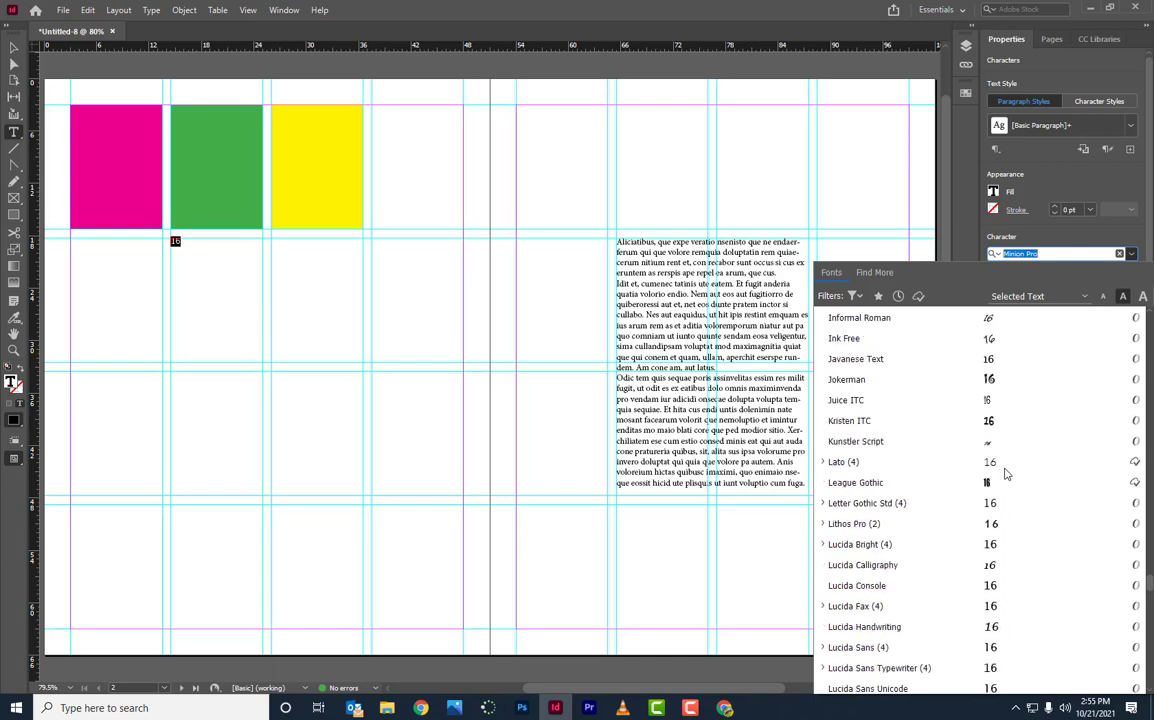
scroll(1006, 474, "up", 2)
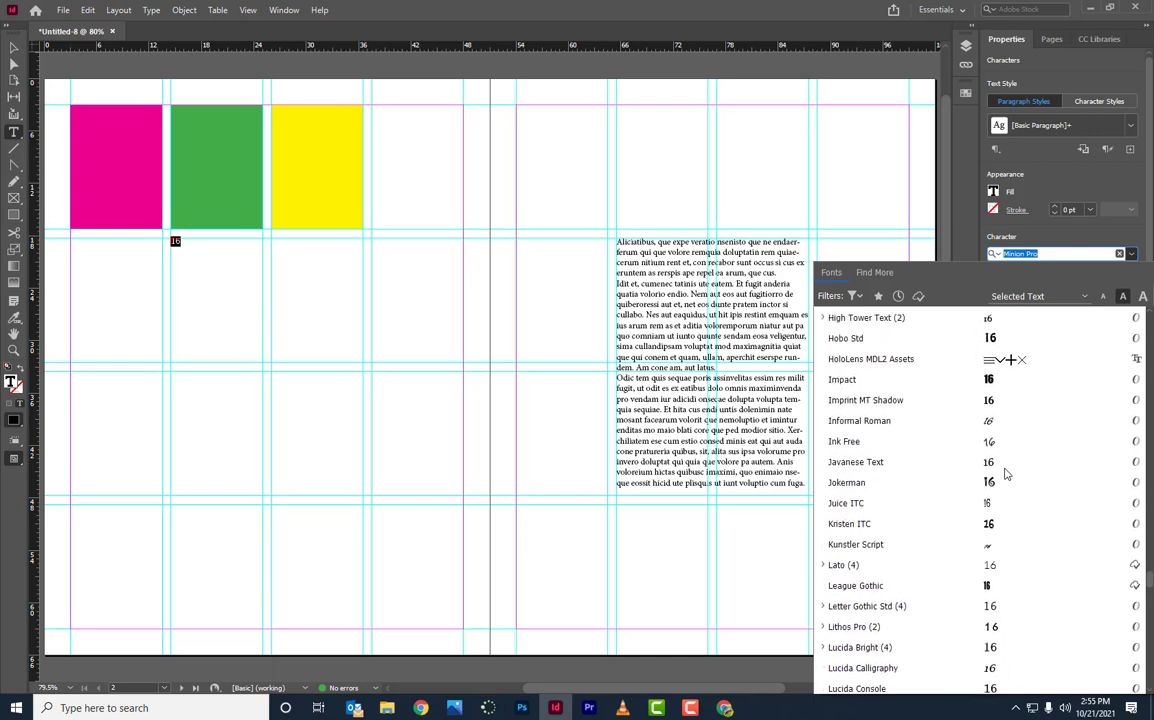
left_click(995, 382)
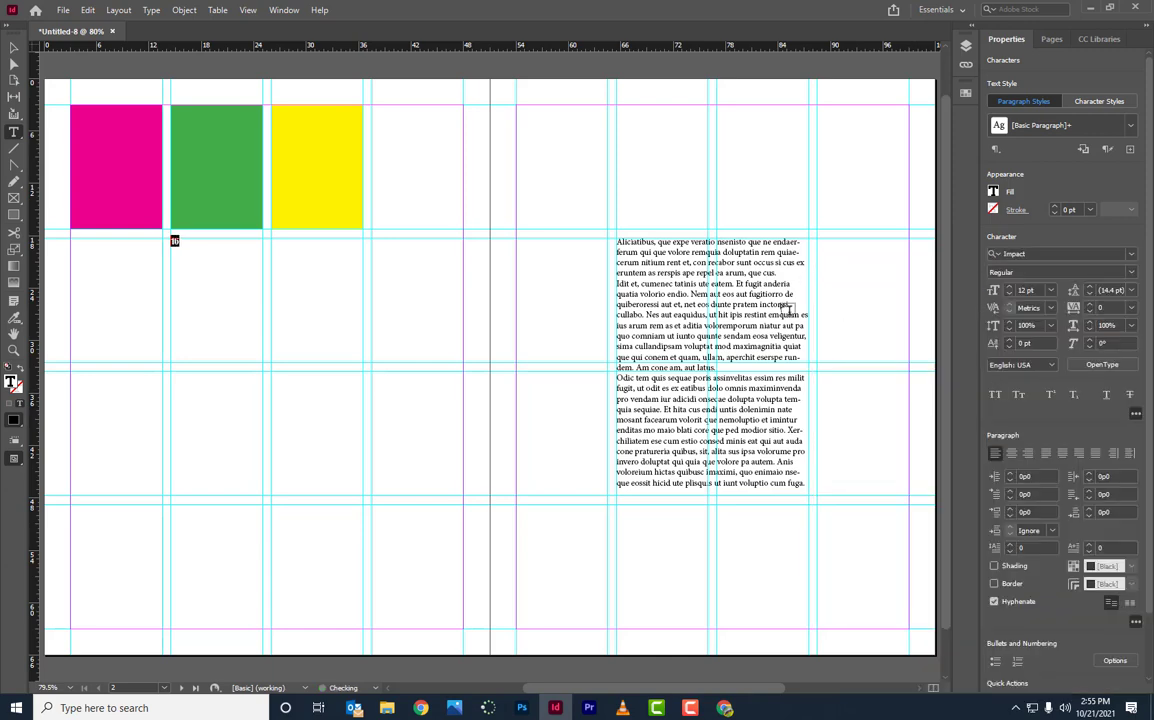
Step: Enlarge the 16 through 36 and 72 pt, then up to 250 pt
left_click(1045, 290)
left_click(940, 420)
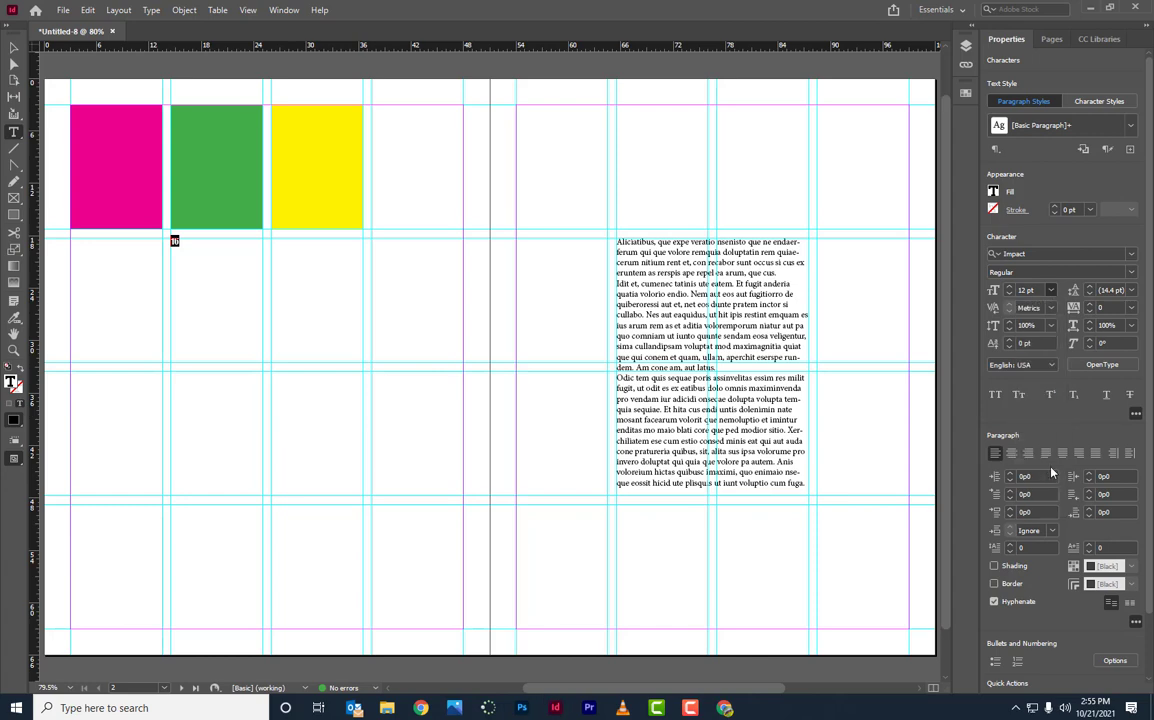
left_click(1051, 290)
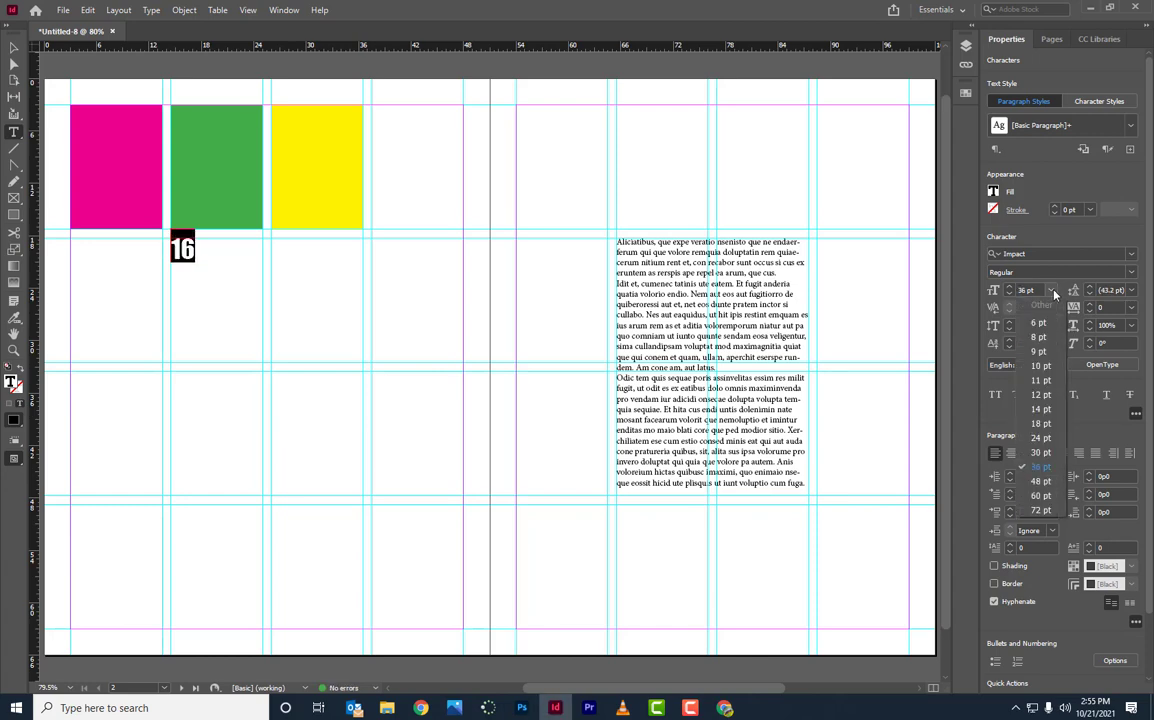
left_click(1045, 510)
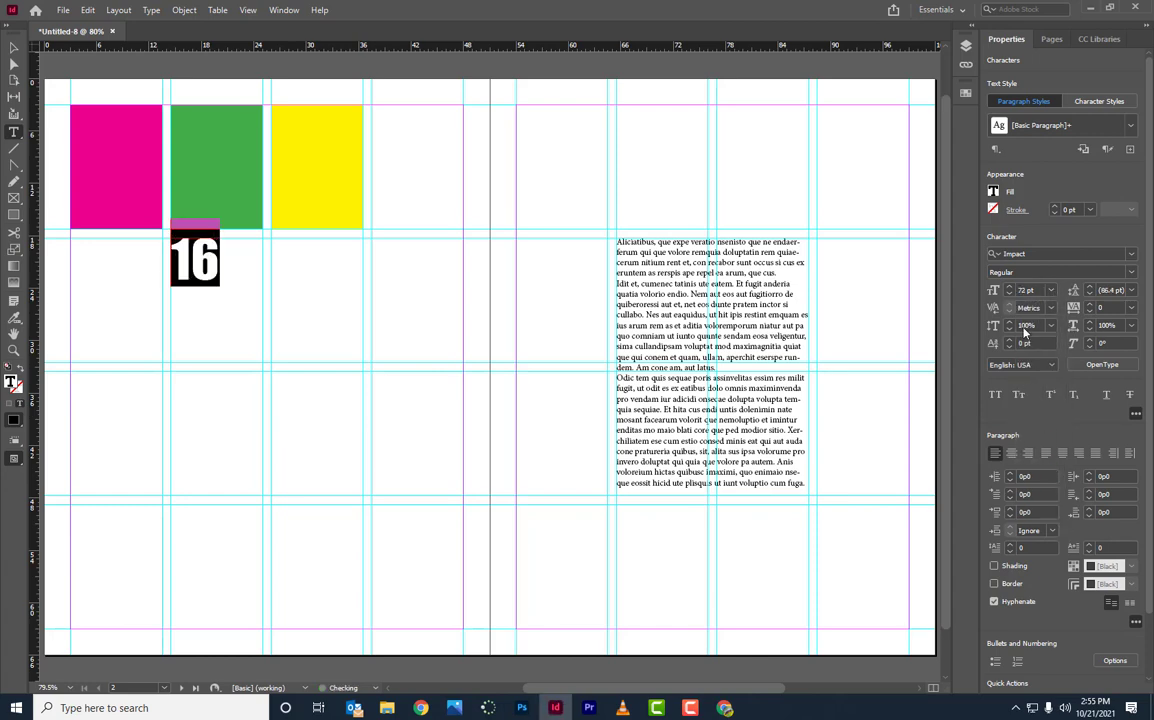
left_click(1009, 287)
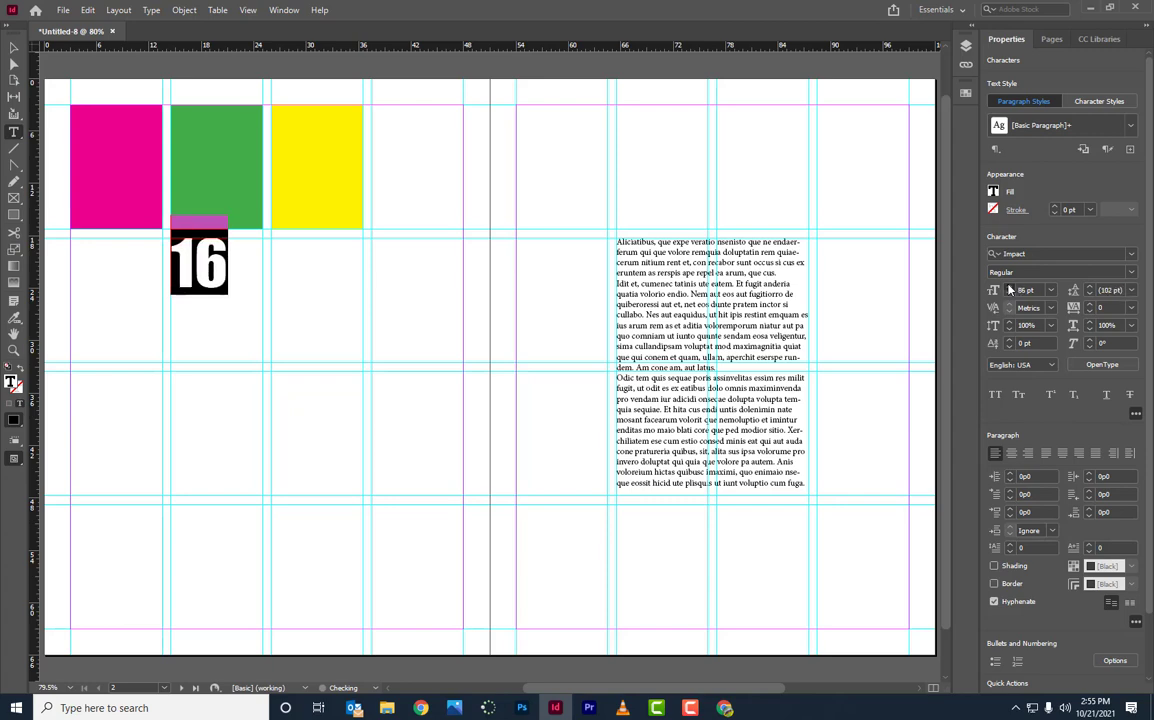
left_click(1009, 289)
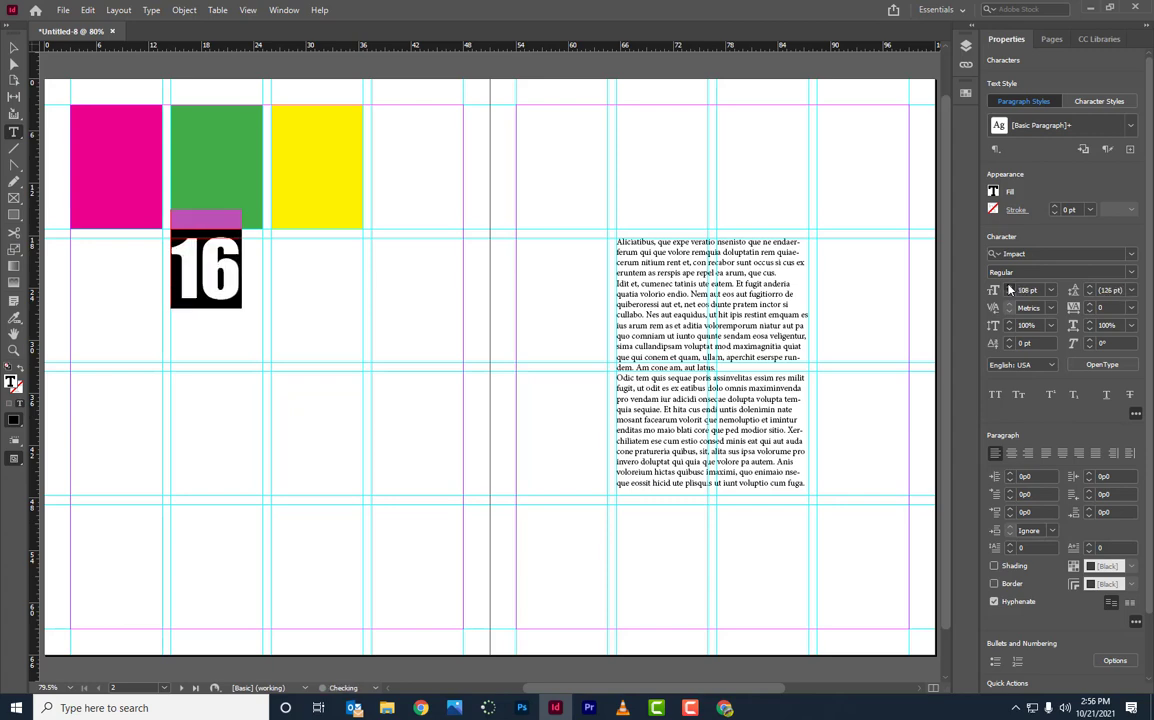
left_click(1009, 289)
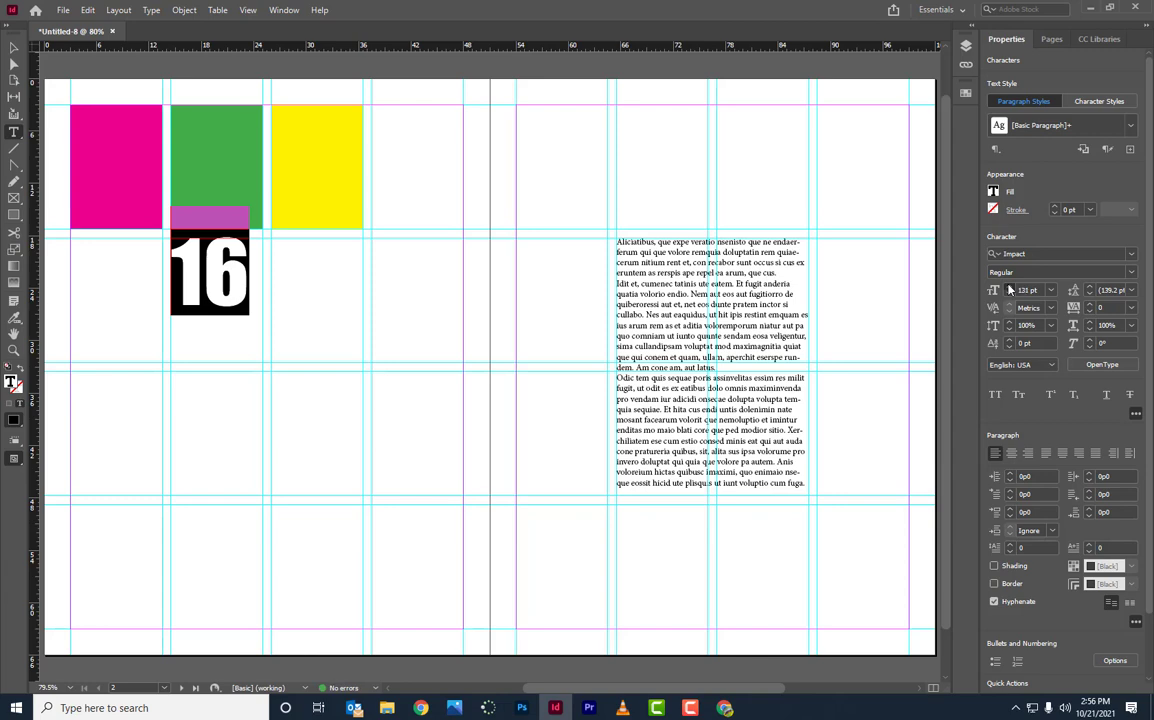
left_click(1009, 289)
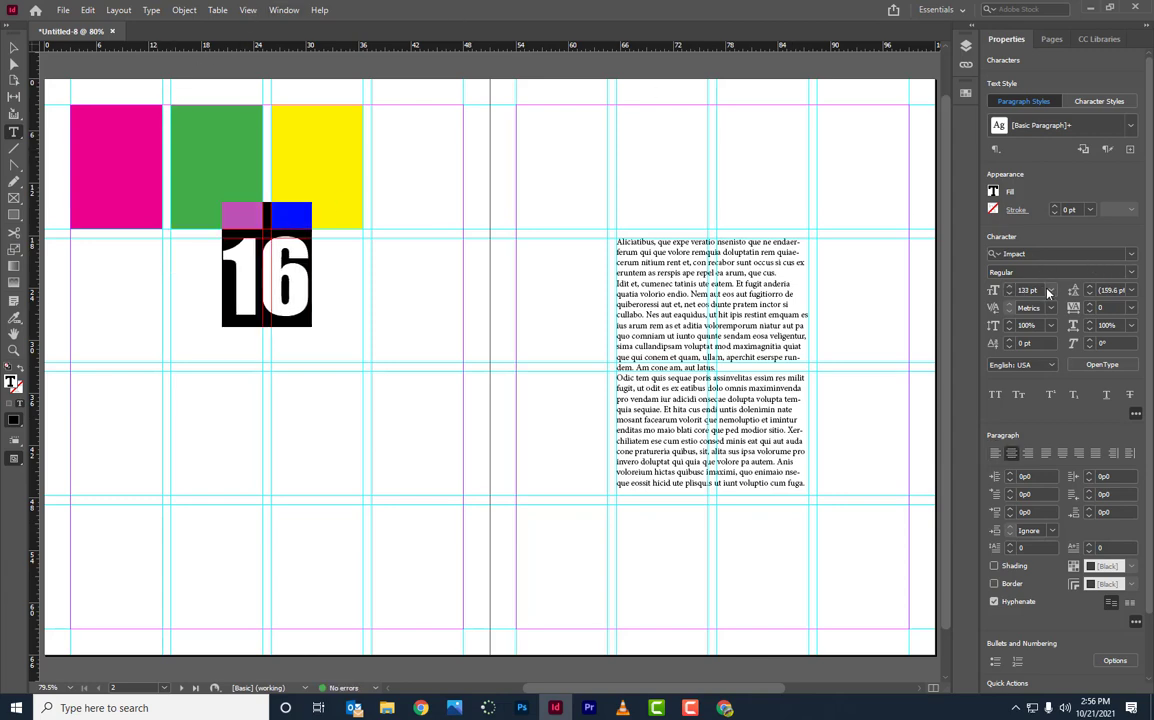
double_click(1028, 290)
type("250")
key("Return")
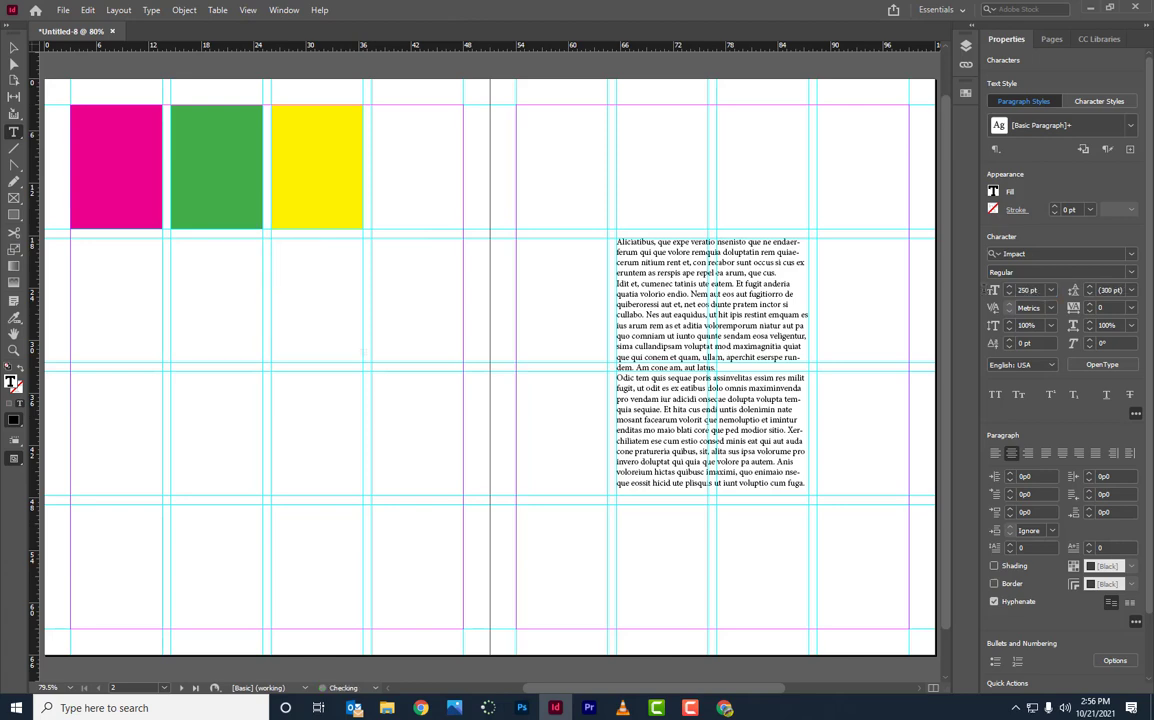
Step: Reduce the 16 to 186 pt so it fits its frame
left_click(1010, 295)
left_click(1010, 295)
left_click(1010, 295)
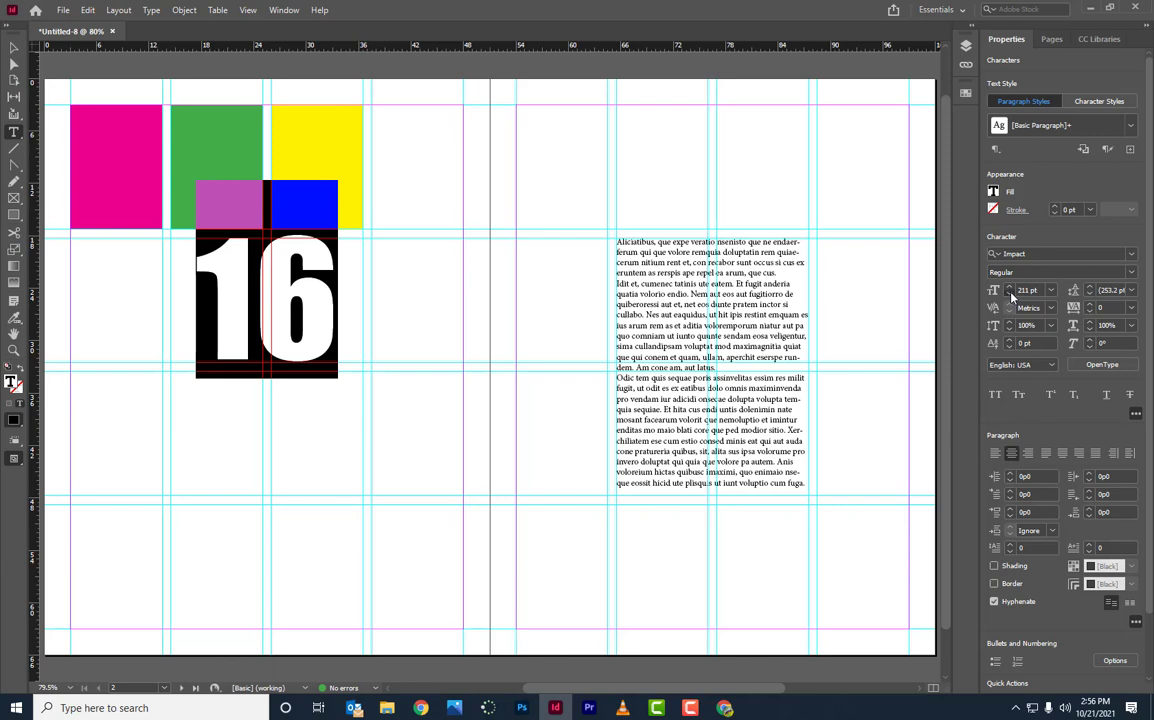
left_click(1010, 295)
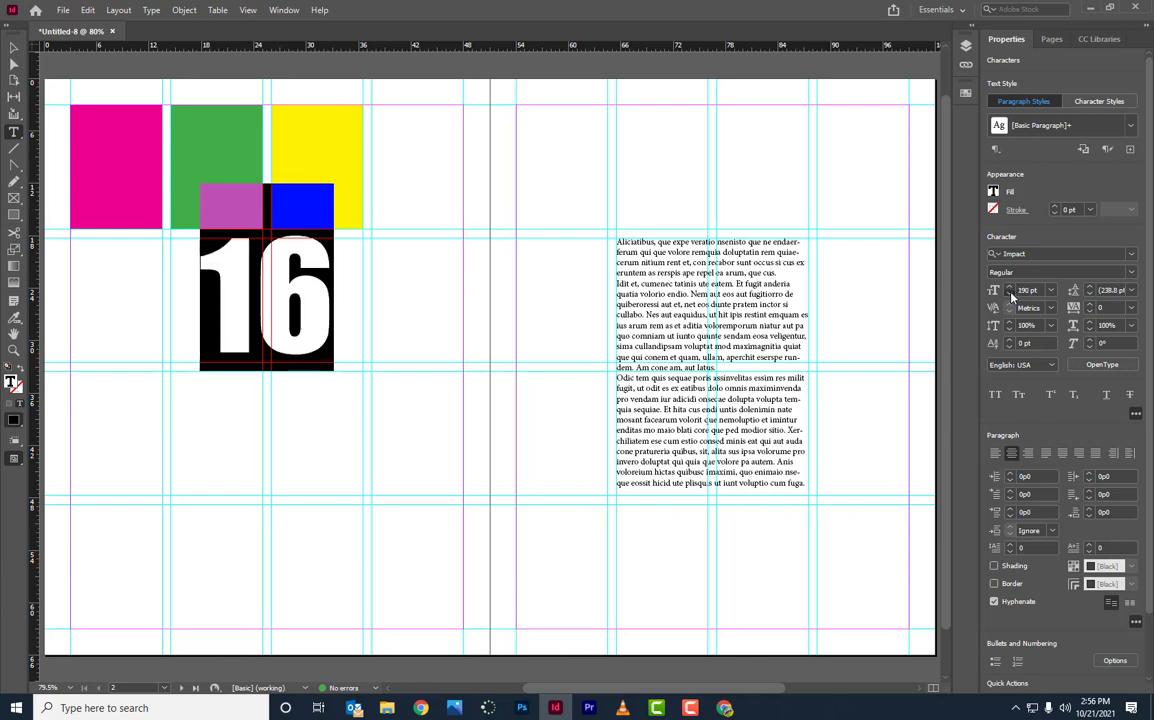
left_click(1010, 295)
left_click(1010, 295)
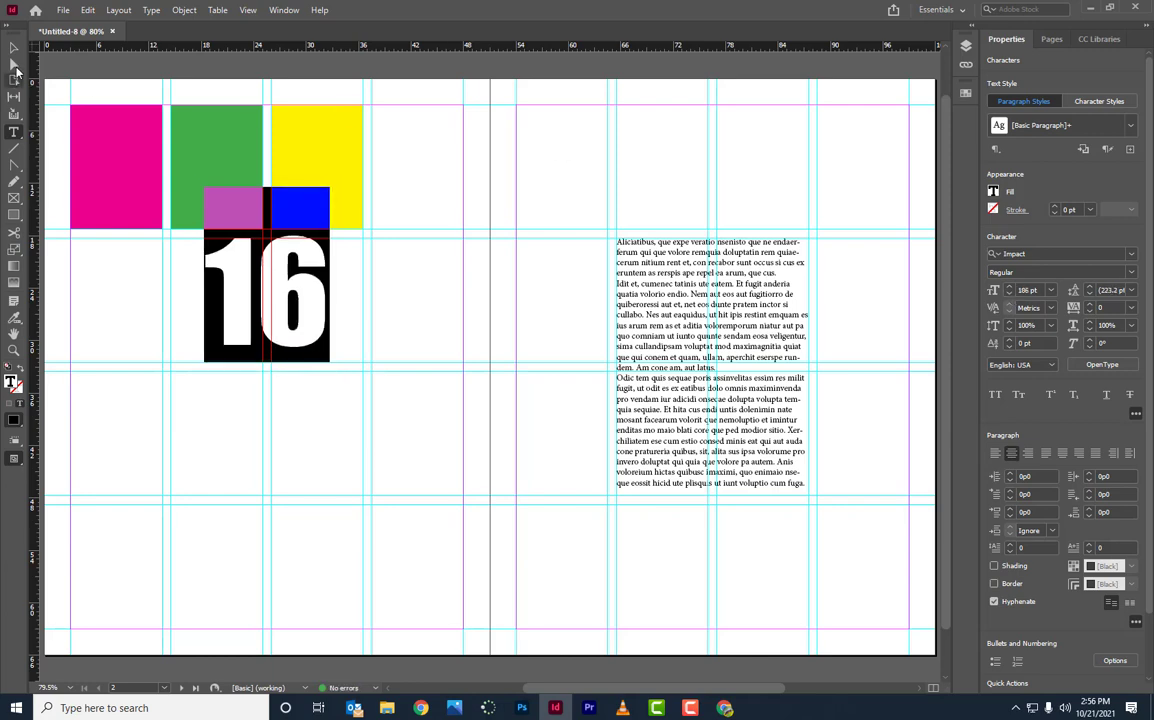
left_click(14, 48)
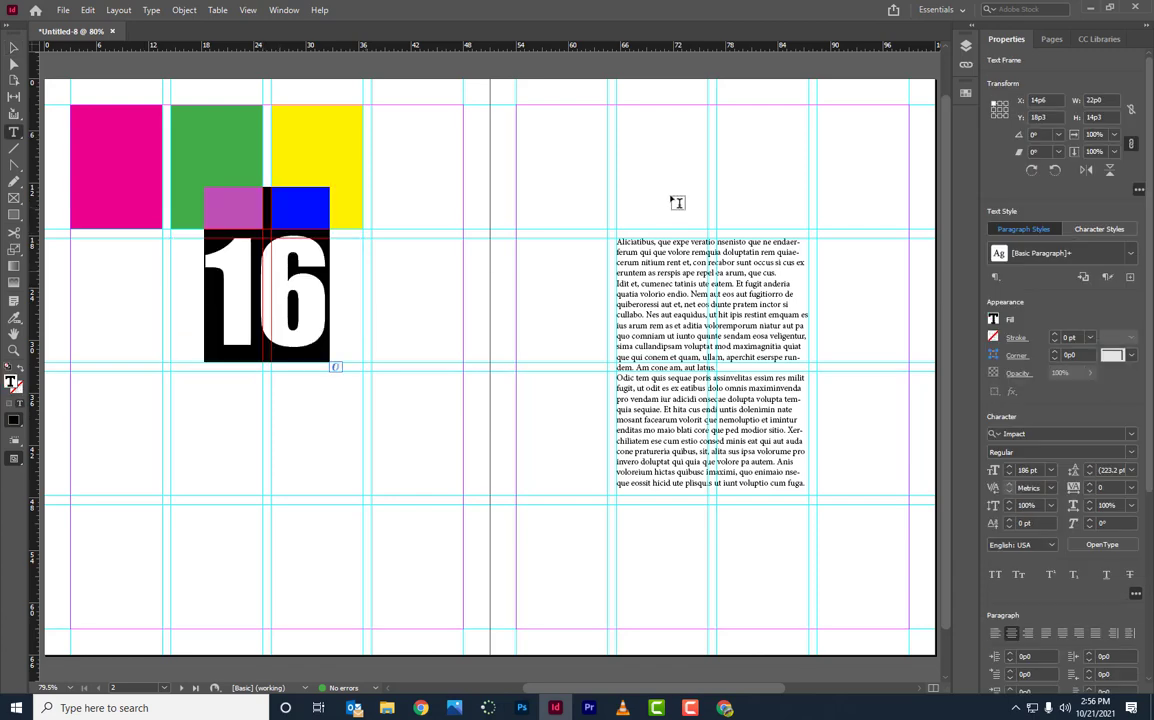
Step: Colour the 16 red with the C=15 M=100 Y=100 K=0 swatch and nudge its frame down
key("F5")
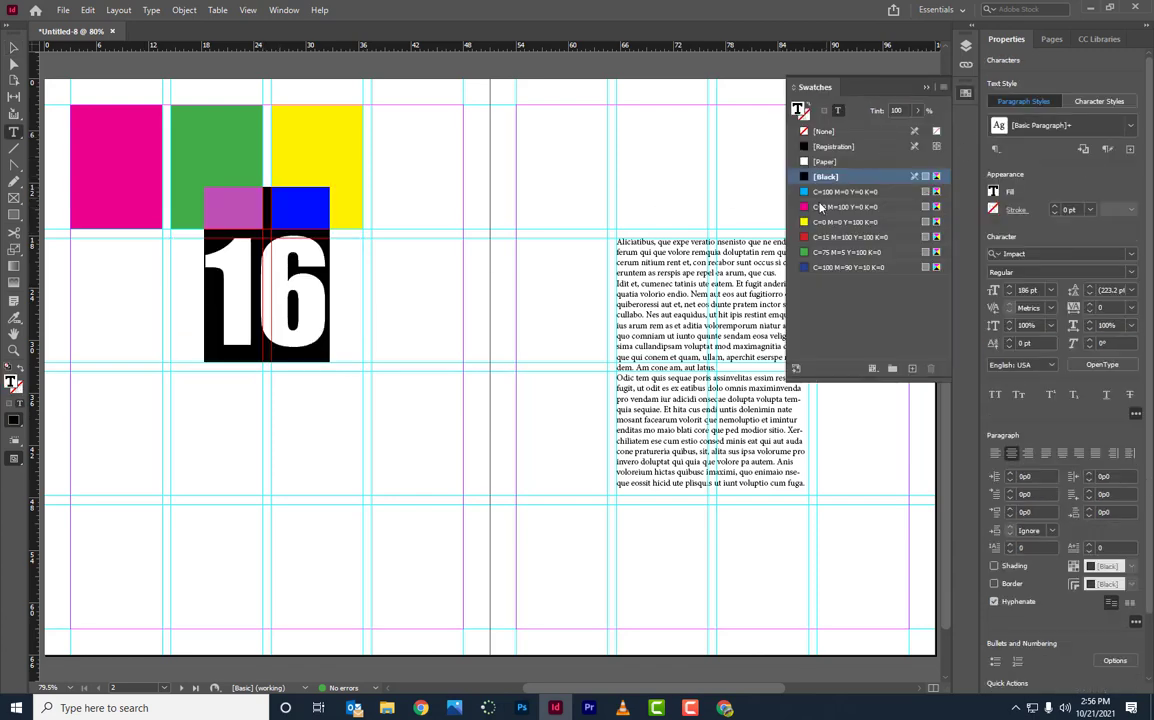
left_click(815, 238)
left_click(14, 48)
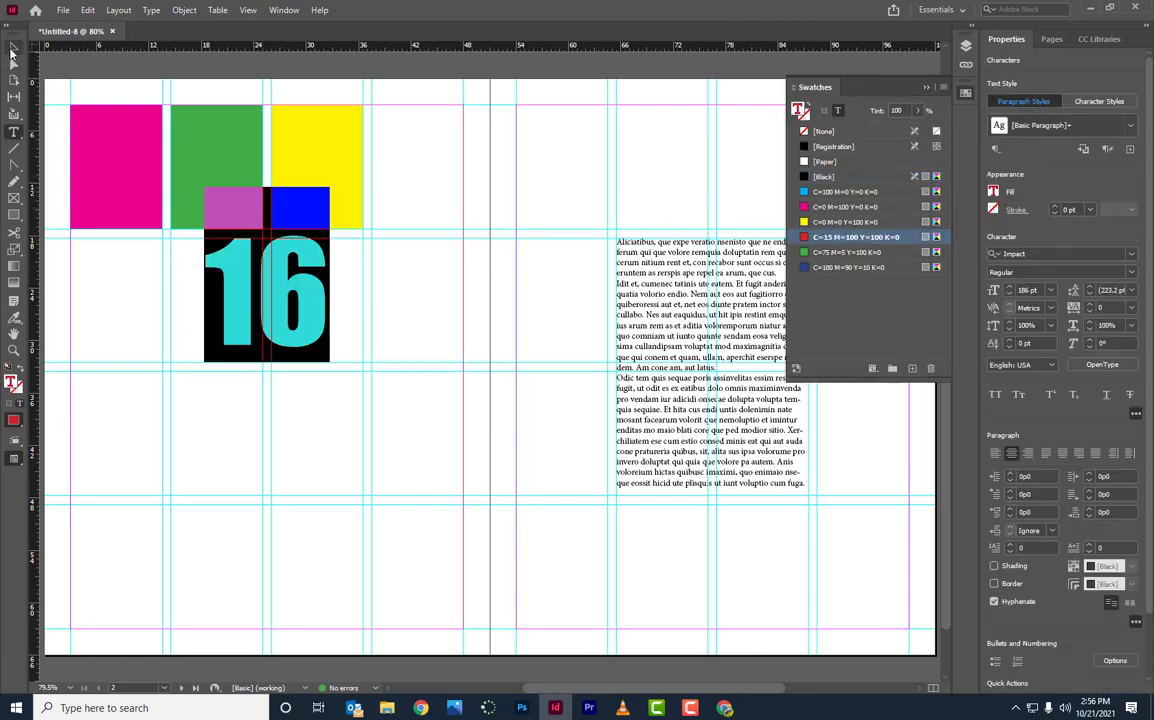
left_click(318, 316)
key("shift+Down")
key("shift+Down")
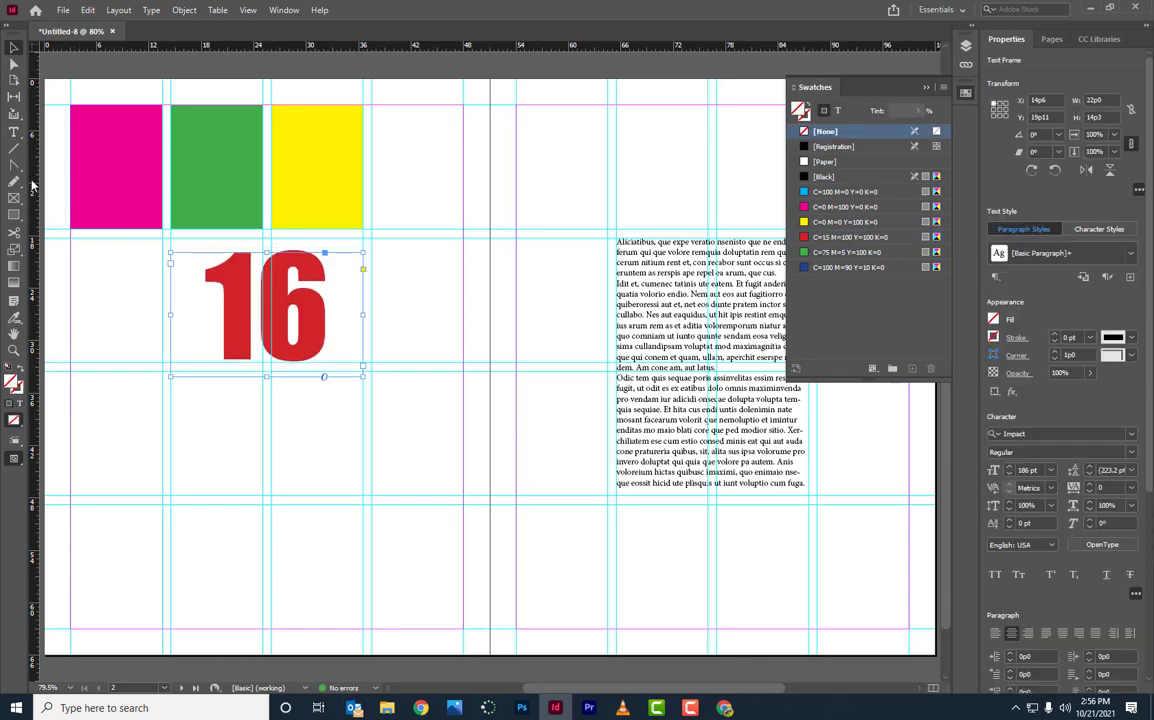
Step: Draw a red 7 pt rule across the top of the 16's frame
left_click(14, 147)
left_click_drag(171, 243, 366, 258)
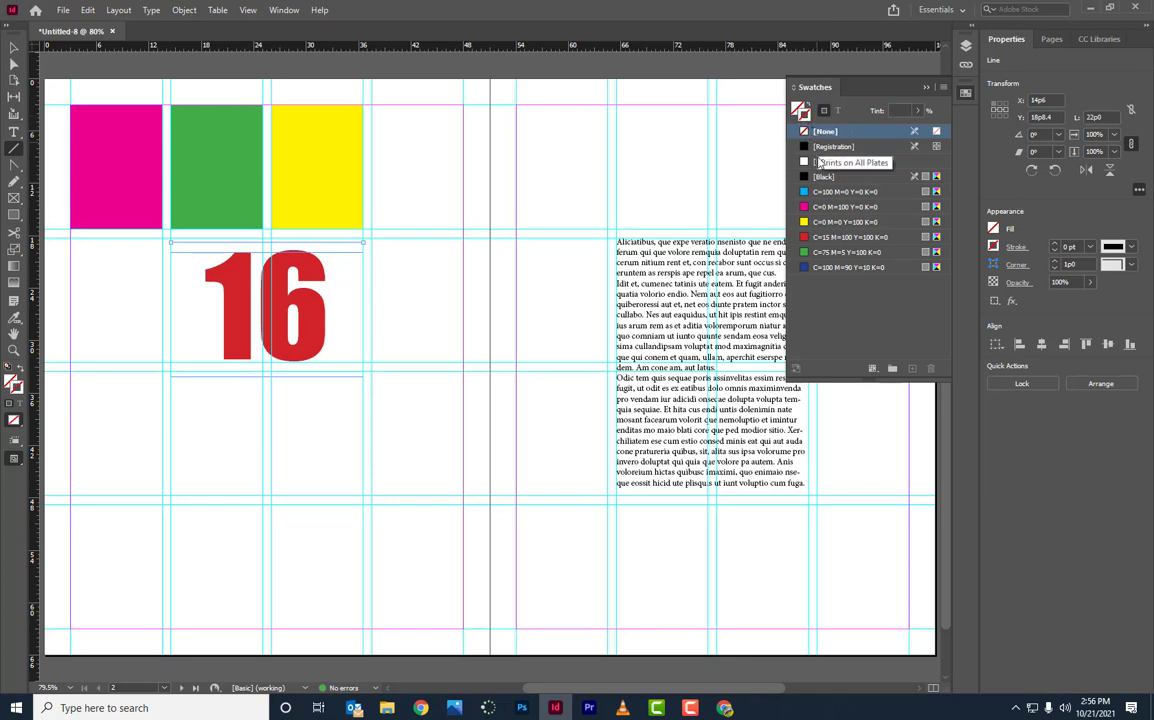
left_click(826, 238)
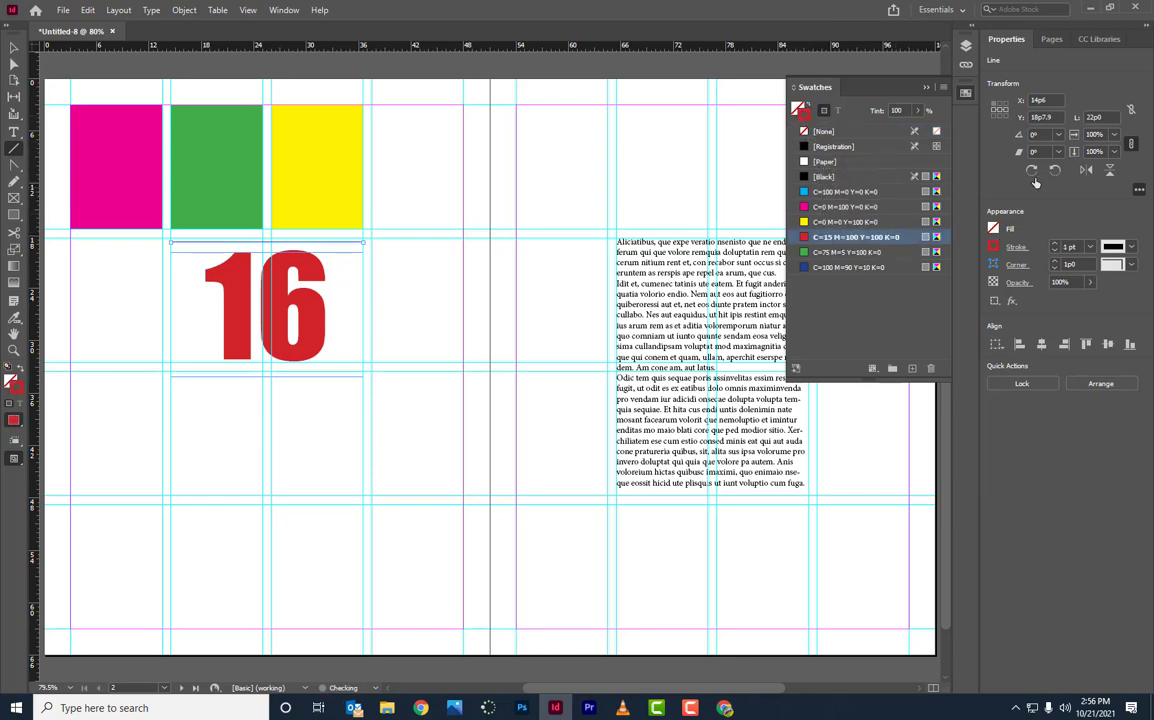
left_click(1055, 245)
left_click(1055, 245)
left_click(1055, 245)
left_click(1055, 245)
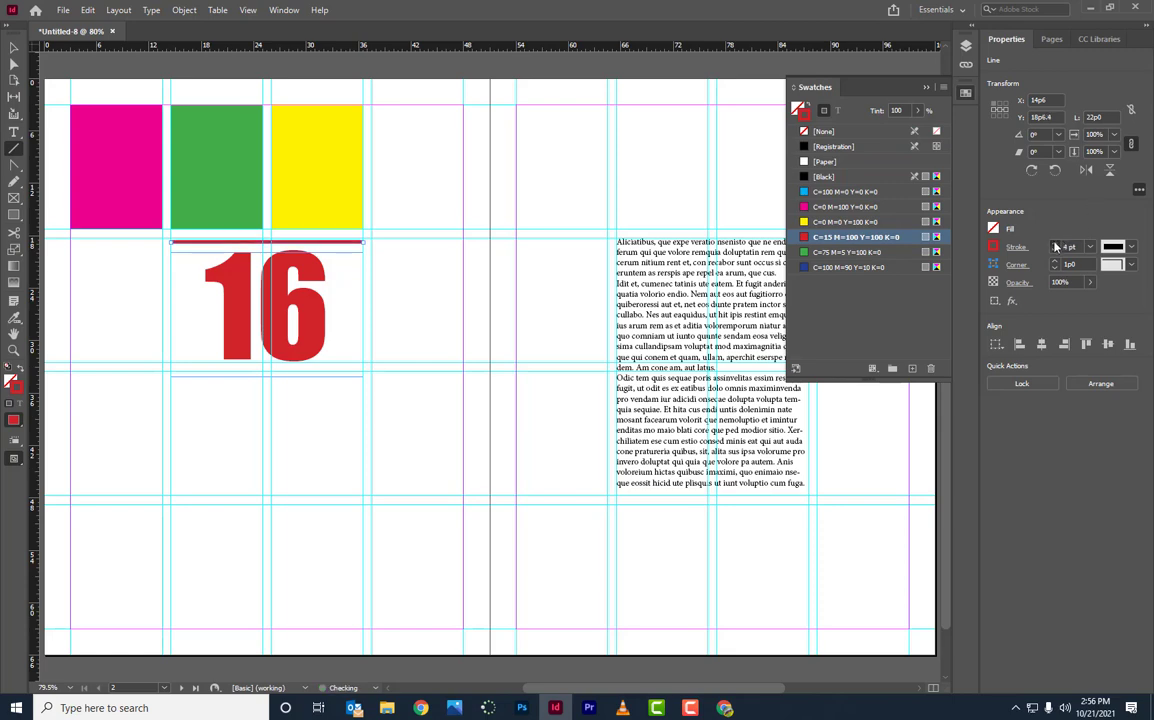
left_click(1055, 245)
left_click(1055, 245)
left_click(13, 47)
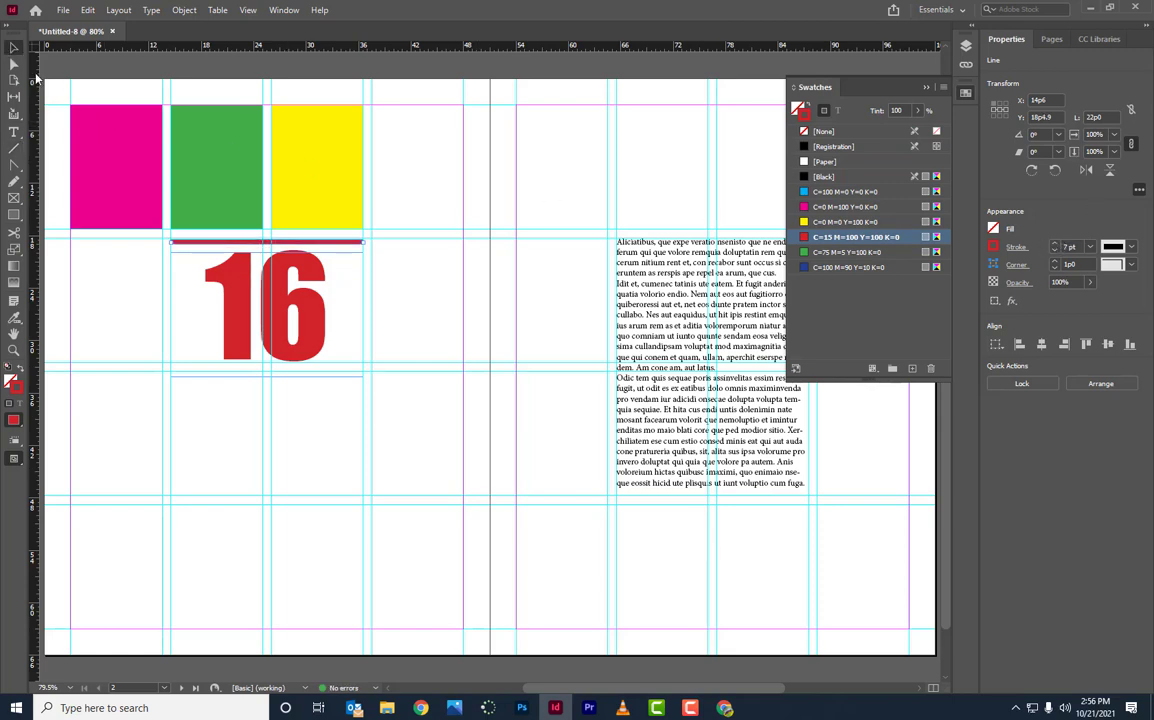
key("super+Tab")
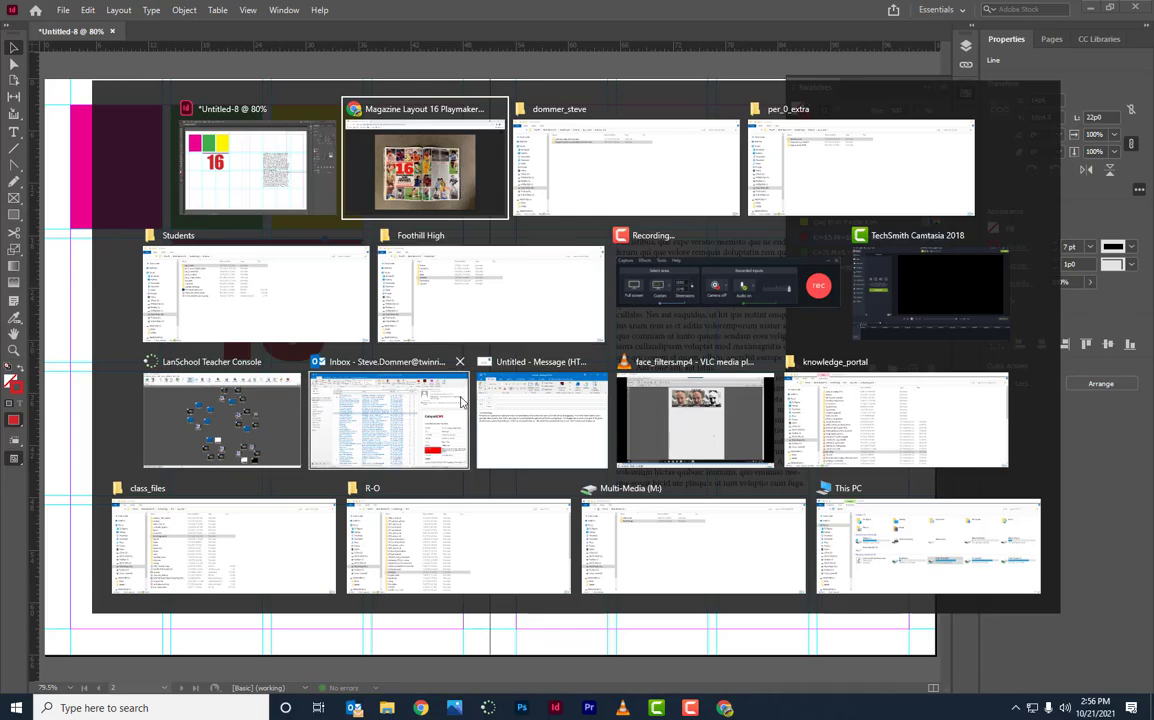
key("Return")
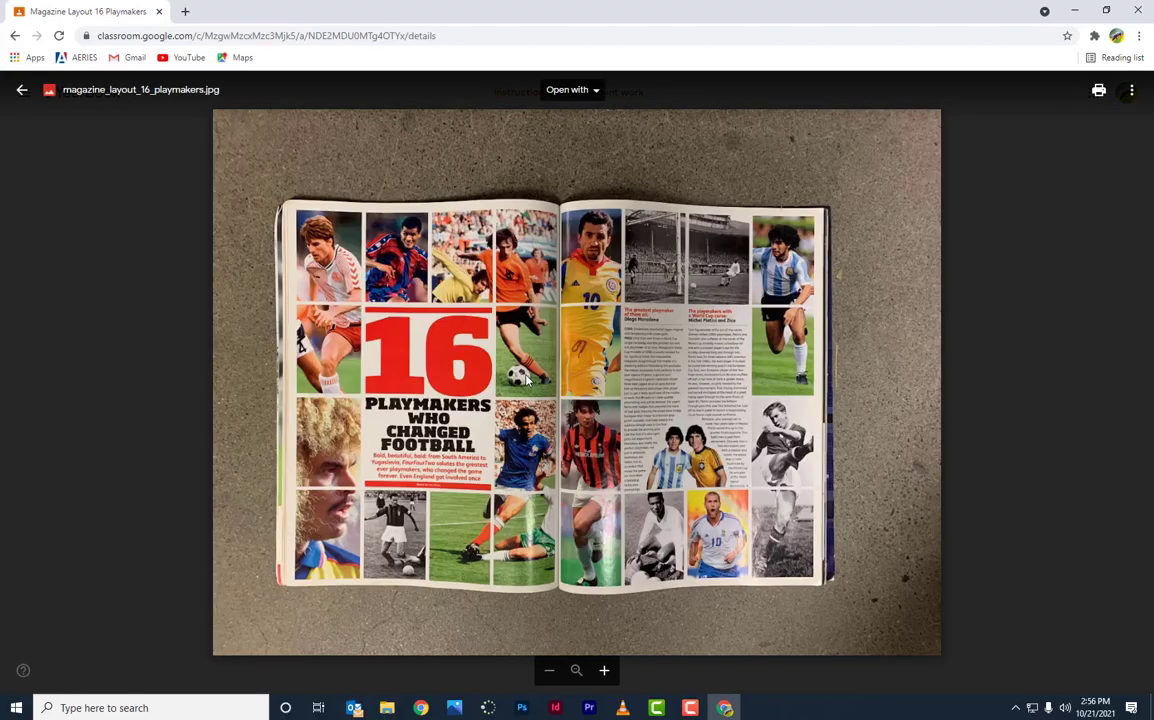
key("alt+Tab")
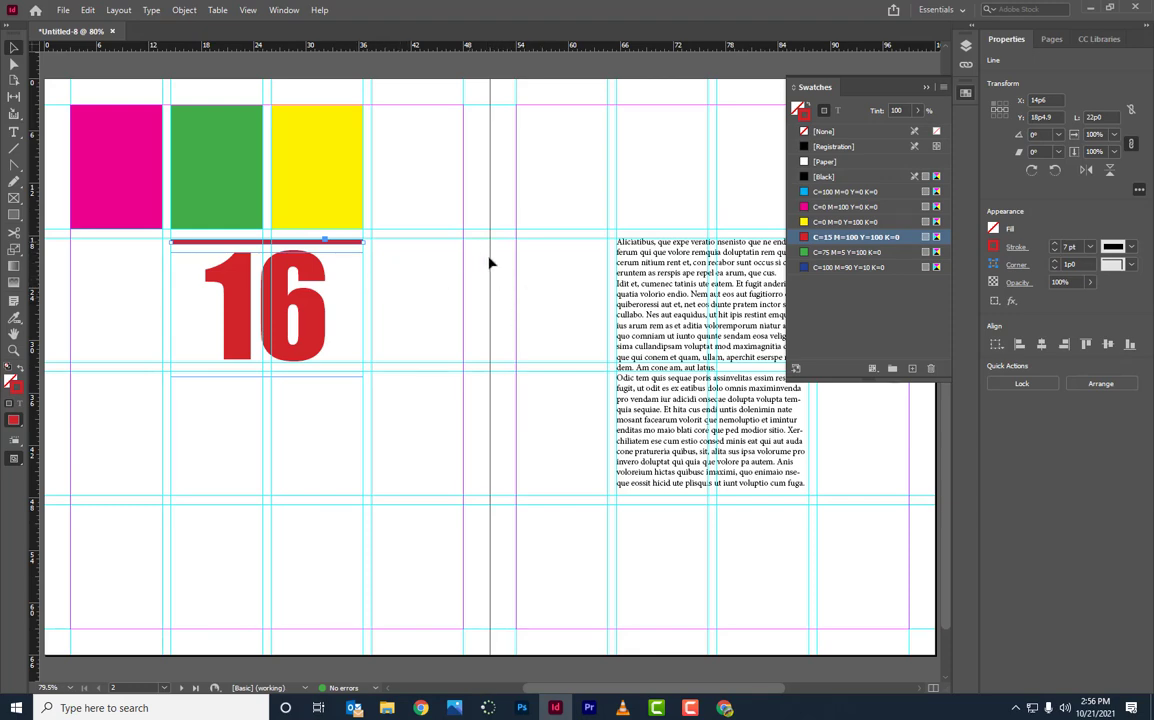
key("alt+Tab")
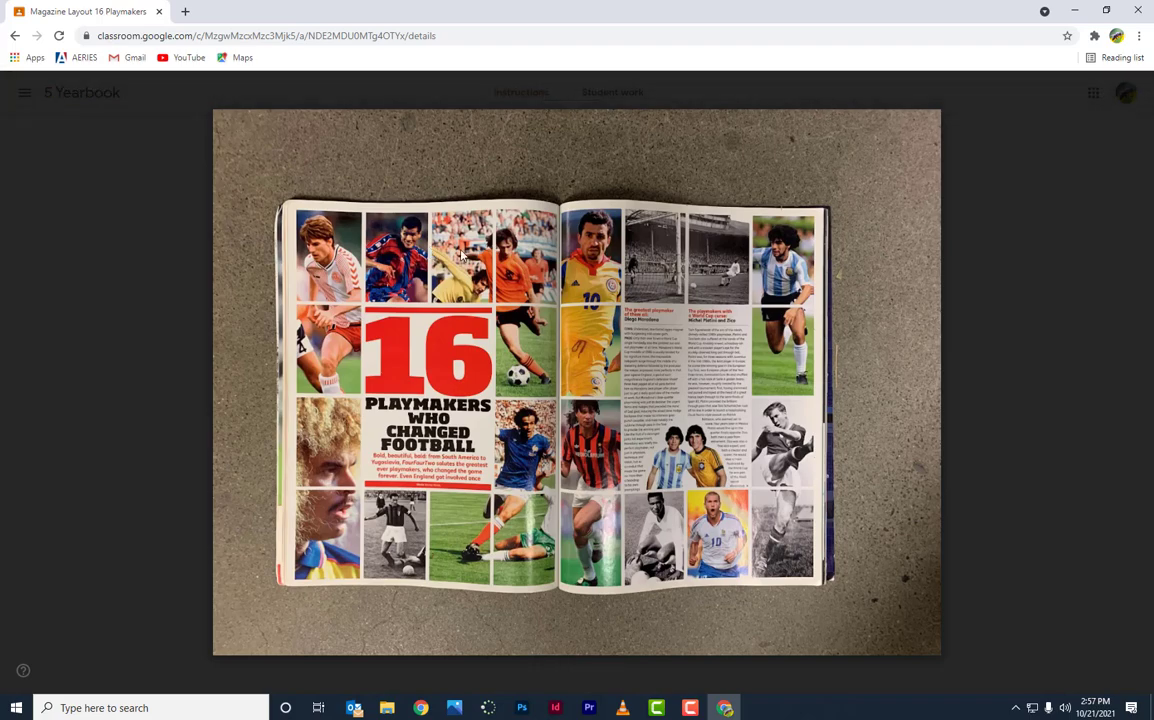
key("alt+Tab")
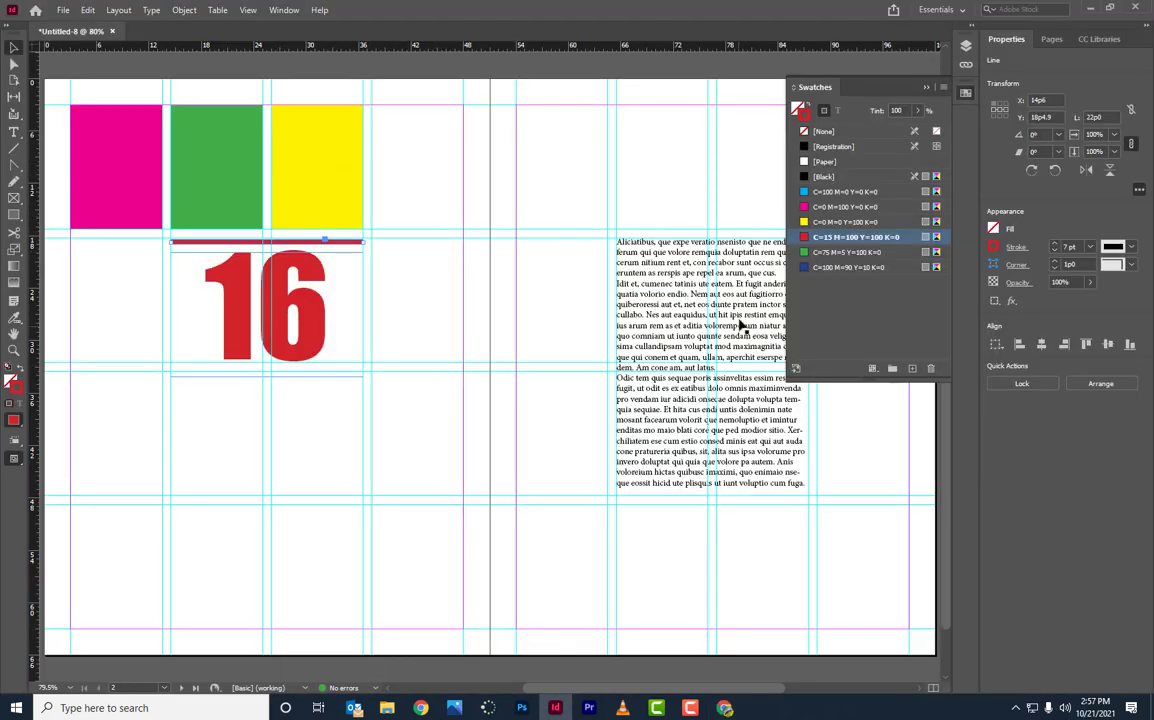